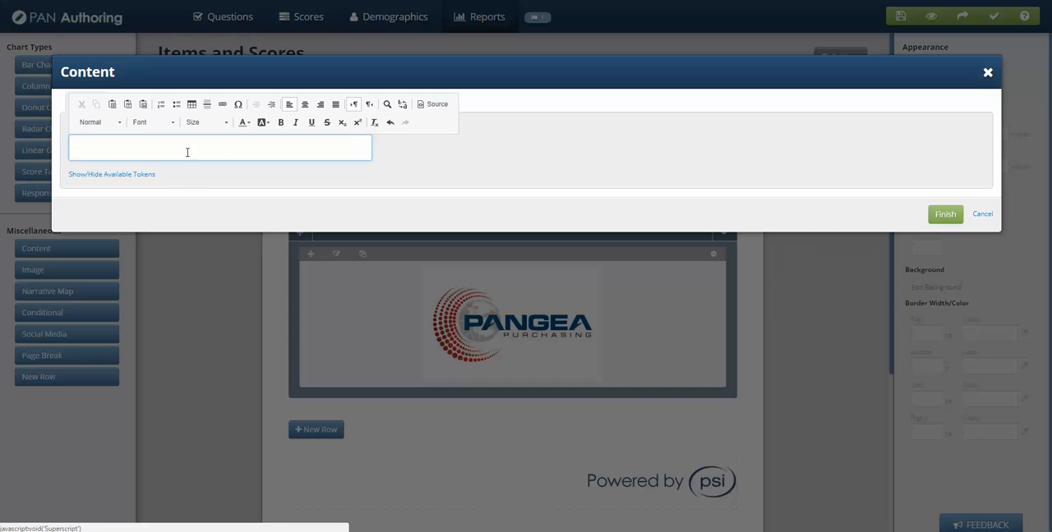
Step: Show the available tokens for the content block and review the candidate, administrator, date and client tokens
click(137, 175)
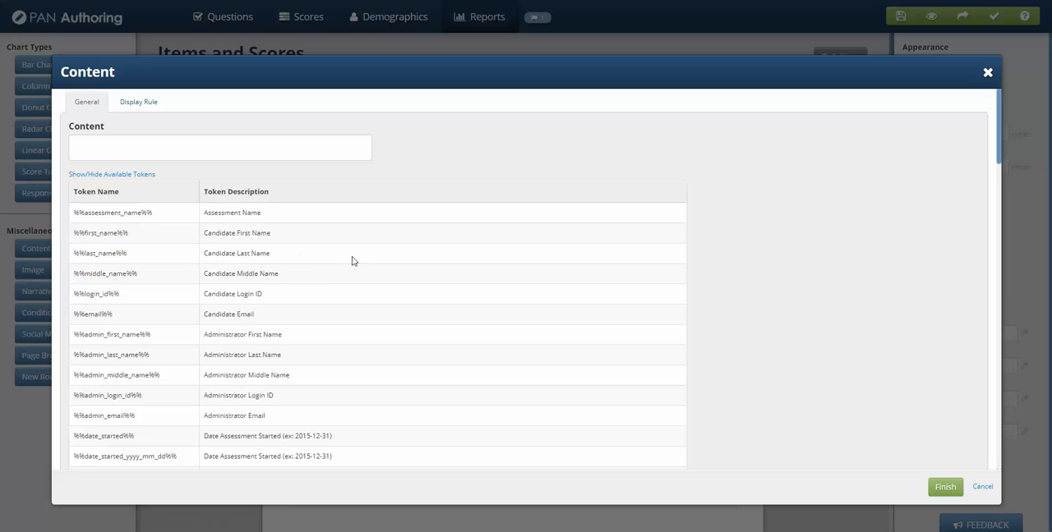
scroll(213, 356, down, 2)
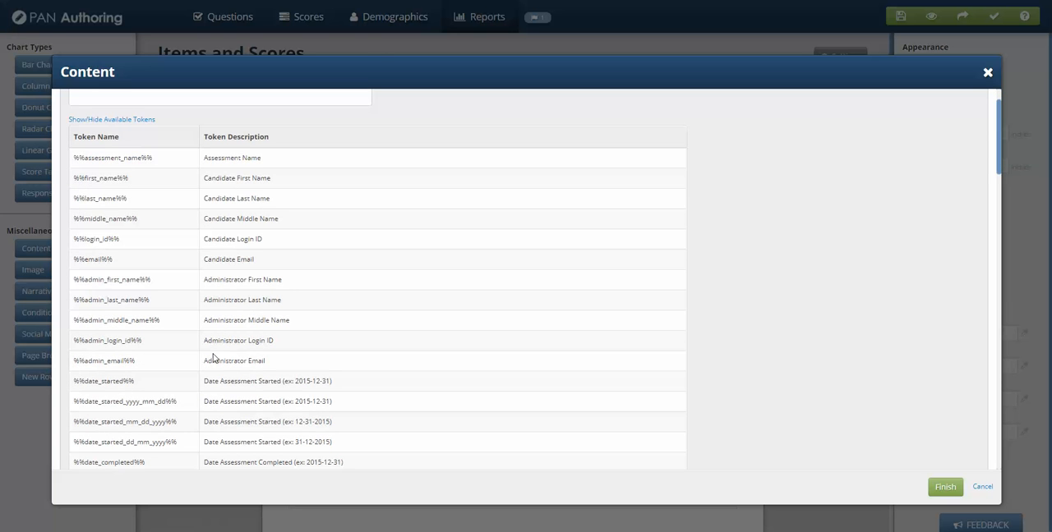
scroll(213, 357, up, 2)
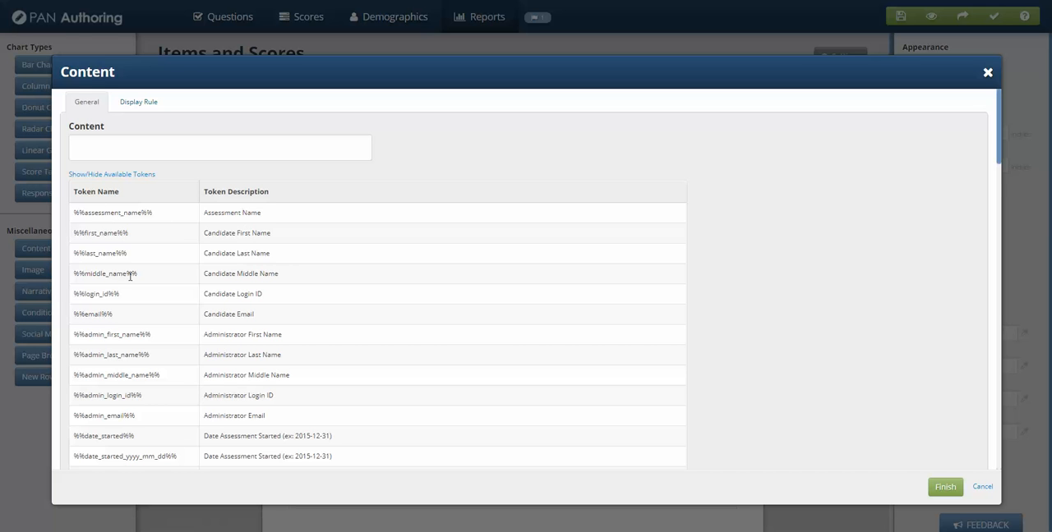
scroll(129, 358, down, 3)
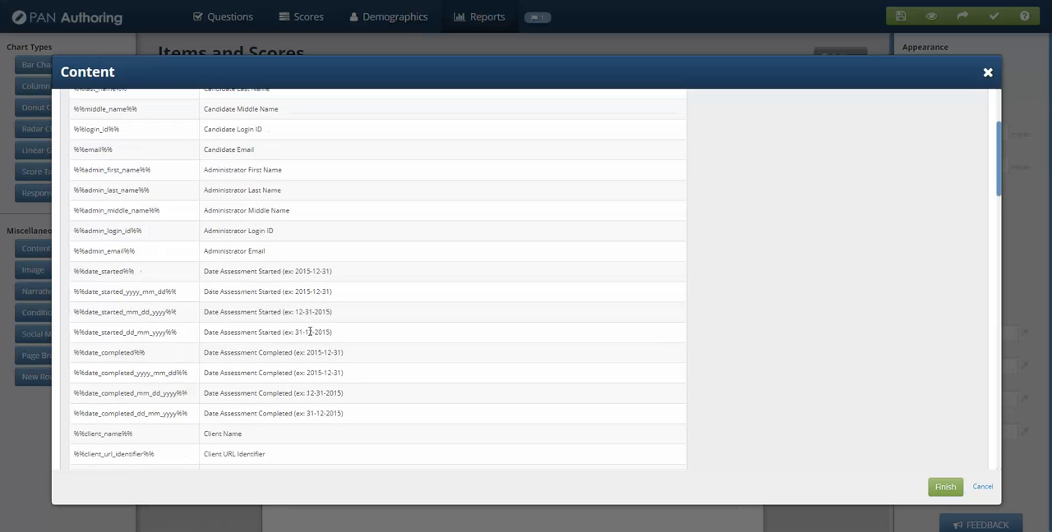
scroll(272, 336, down, 3)
scroll(272, 329, up, 6)
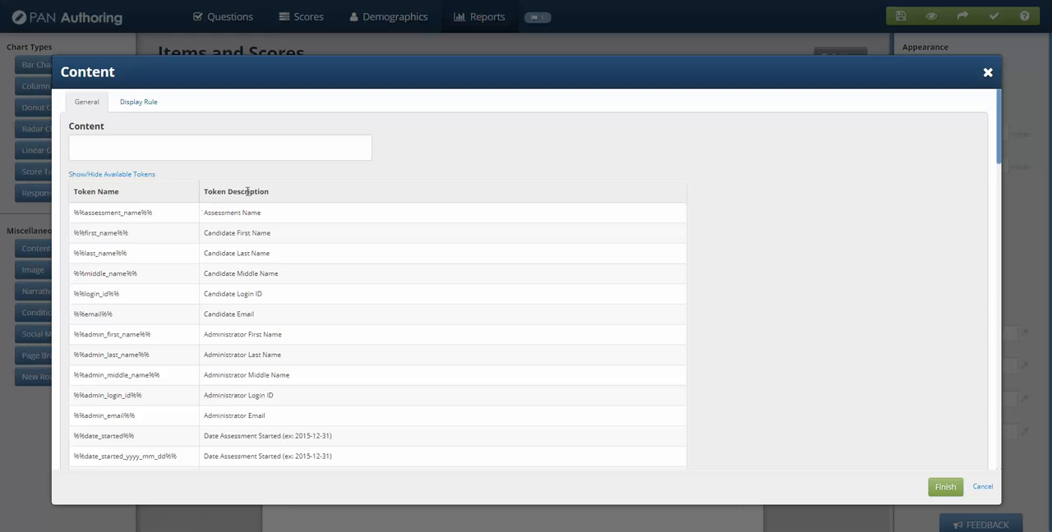
scroll(276, 395, down, 1)
scroll(276, 395, up, 1)
Step: Enter the labels "First Name:" and "Last Name:" on separate lines in the content text
click(119, 141)
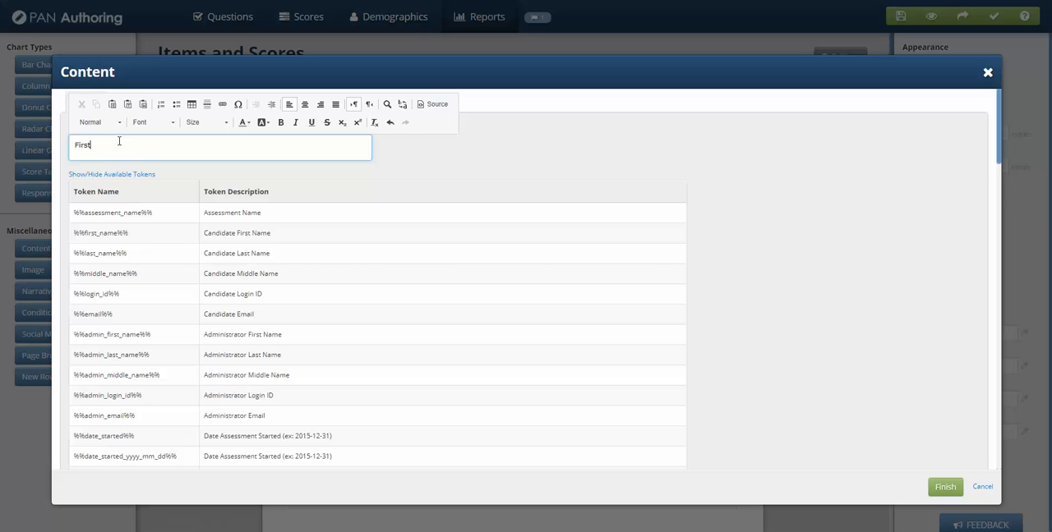
text(First Name:)
key(Return)
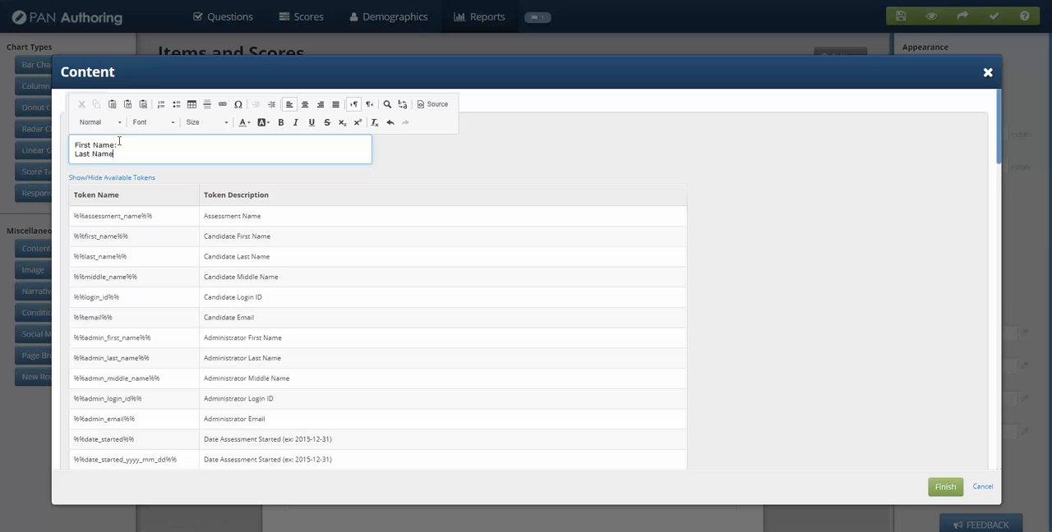
text(Last Name:)
Step: Copy the tokens %%first_name%% and %%last_name%% from the token list to the ends of their matching label lines
drag(129, 236, 79, 236)
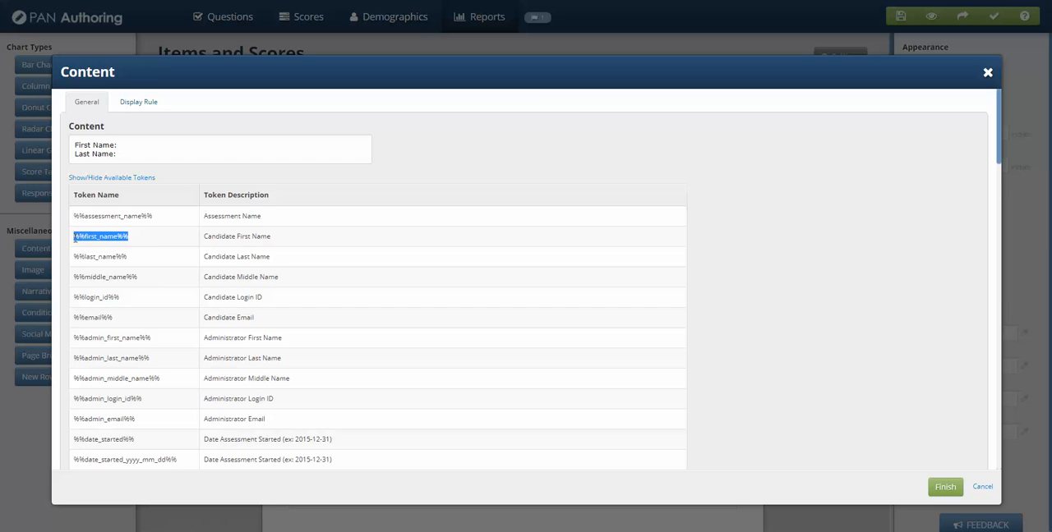
click(124, 146)
key(ctrl+v)
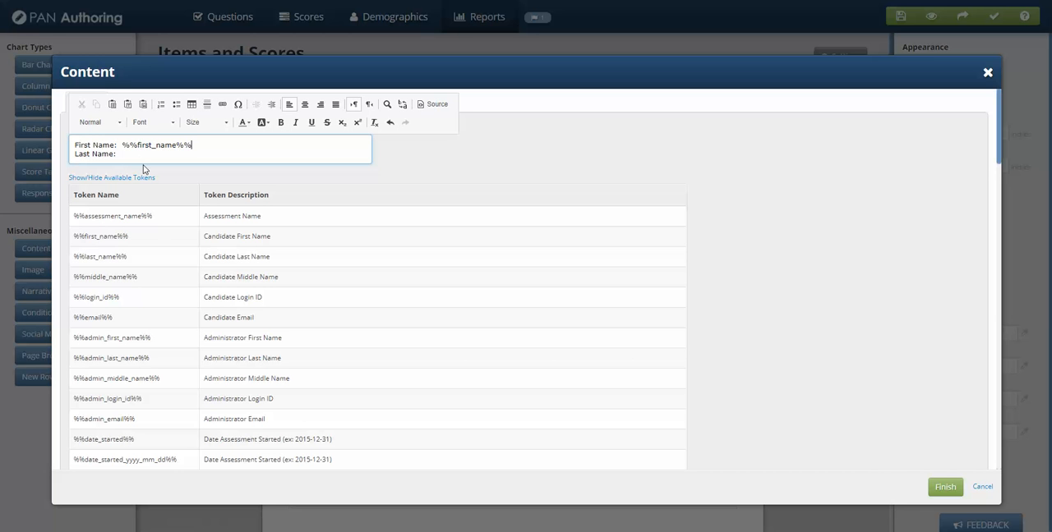
drag(127, 256, 72, 258)
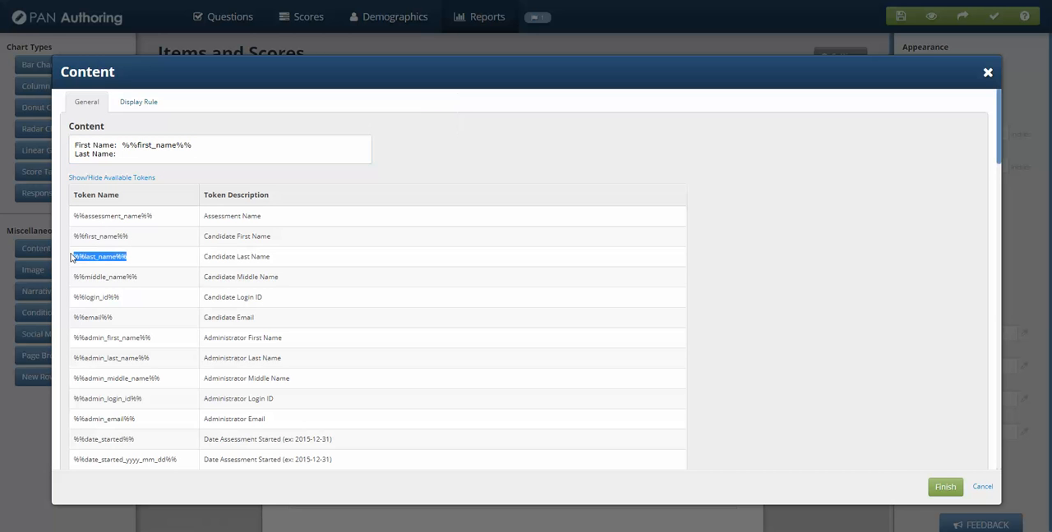
click(141, 155)
text(%%last_name%%)
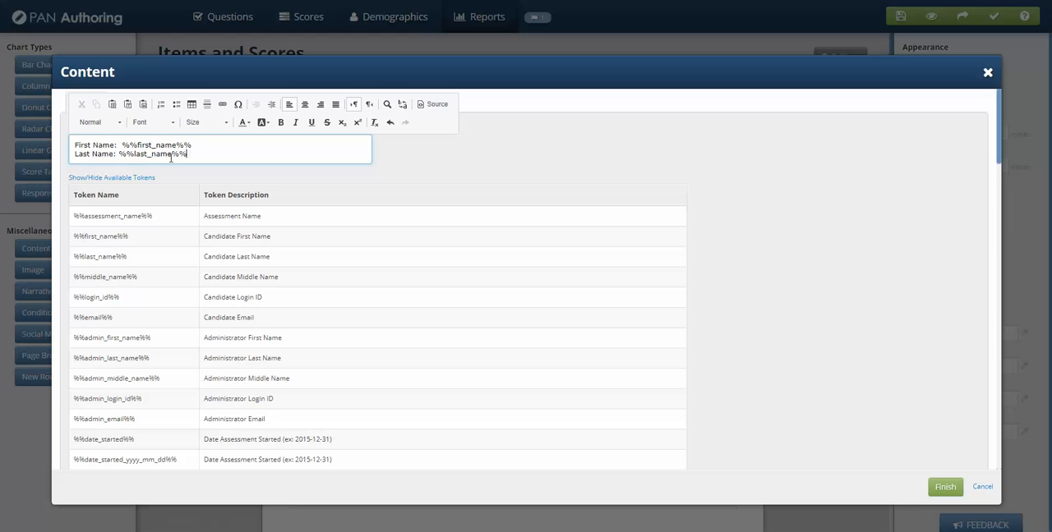
Step: Add a third line "Date Completed:" followed by the %%date_completed_mm_dd_yyyy%% token copied from the token list
key(Return)
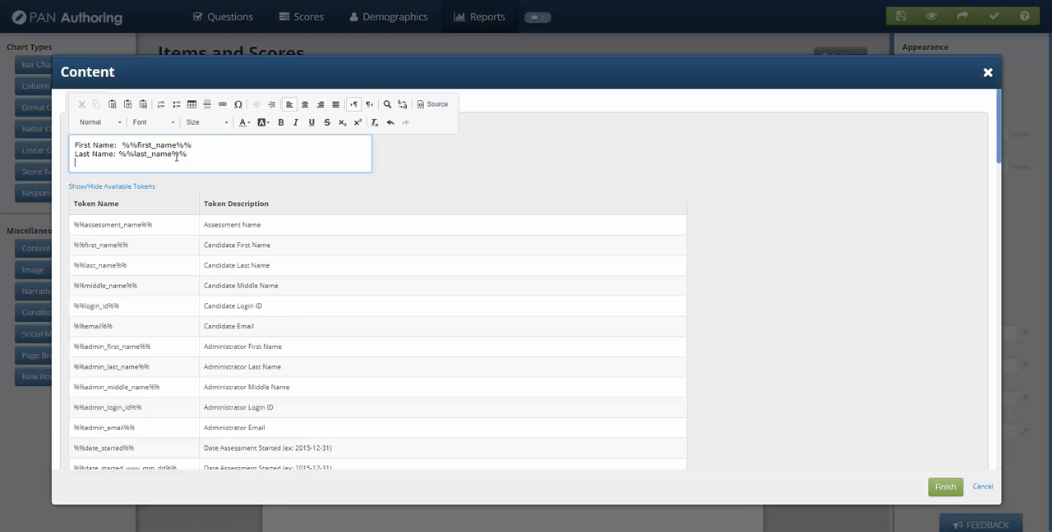
text(Date Compoe)
scroll(140, 362, down, 2)
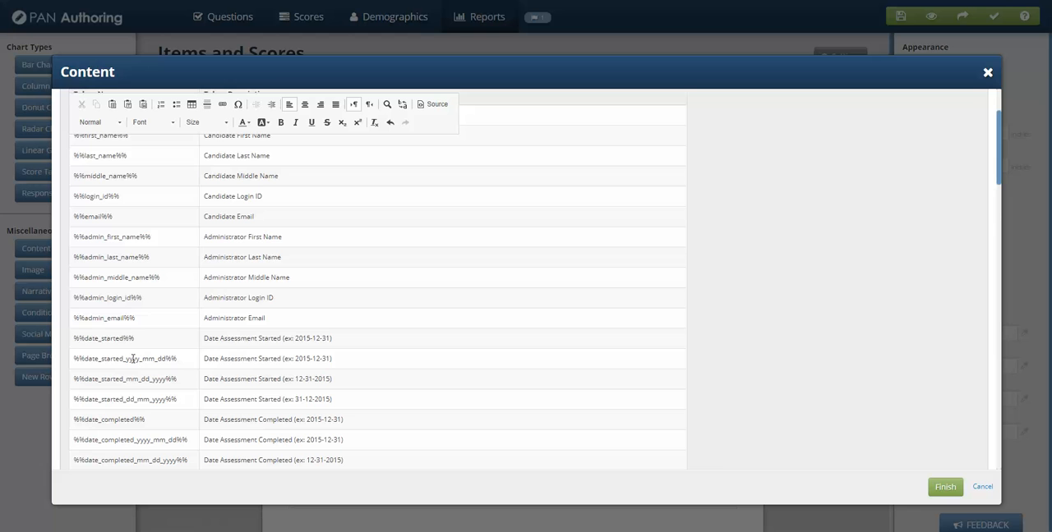
scroll(166, 359, down, 1)
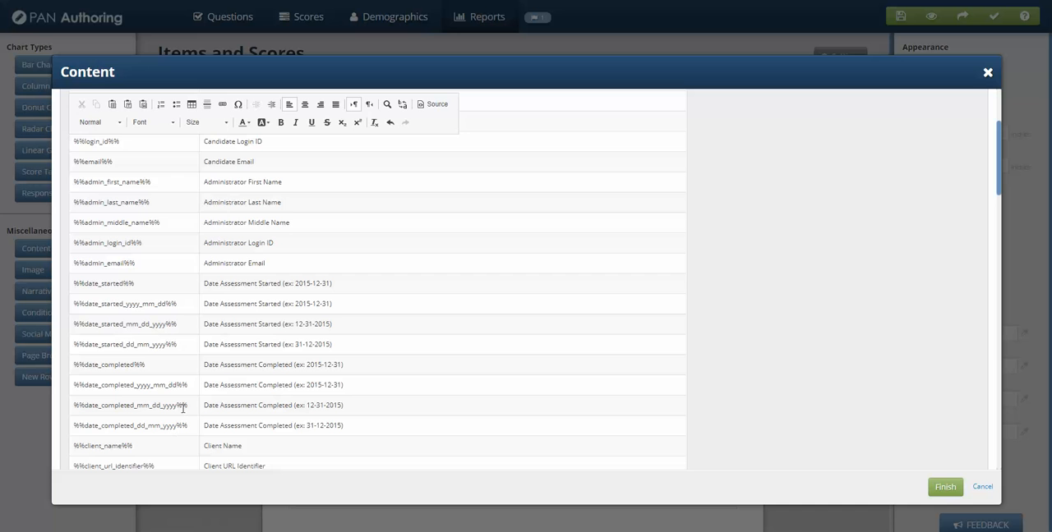
drag(186, 406, 75, 409)
key(ctrl+c)
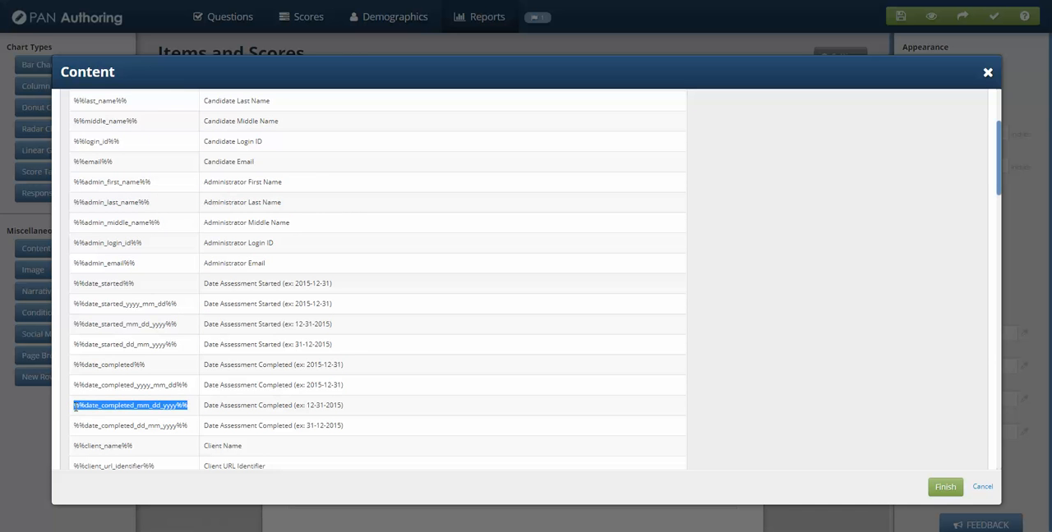
scroll(155, 298, up, 3)
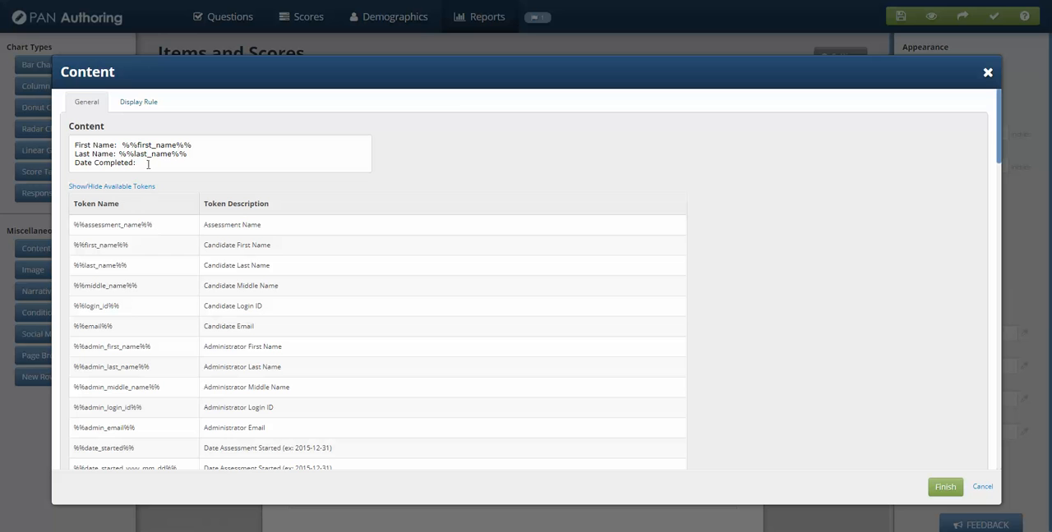
click(148, 163)
key(ctrl+v)
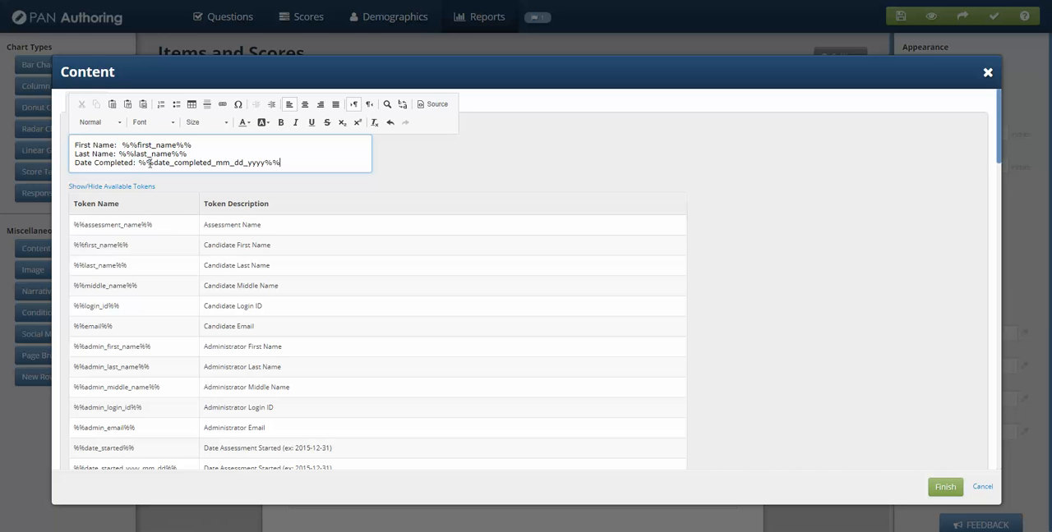
Step: Make the labels "First Name:", "Last Name:" and "Date Completed:" bold, leaving the tokens in regular weight
drag(119, 145, 75, 144)
click(280, 122)
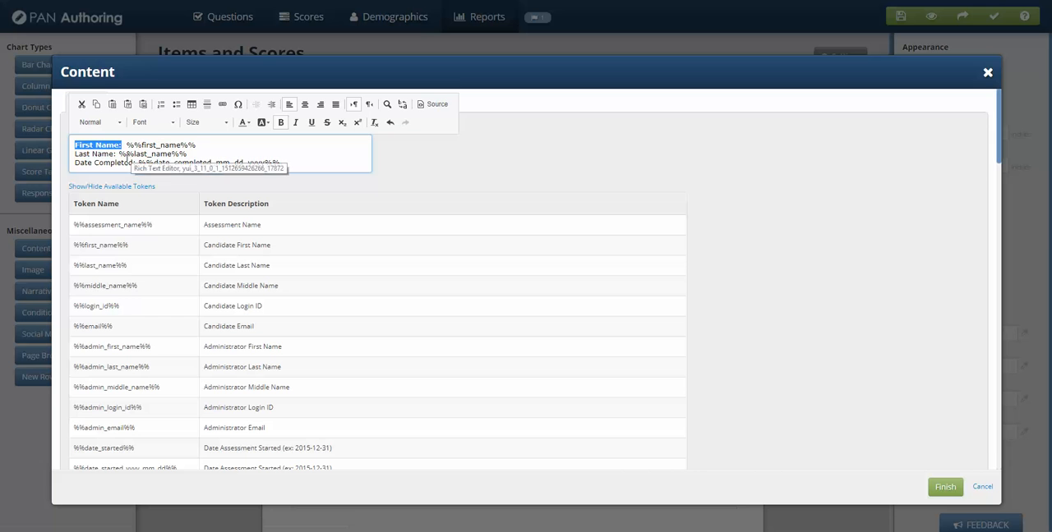
drag(117, 154, 225, 151)
drag(76, 154, 119, 154)
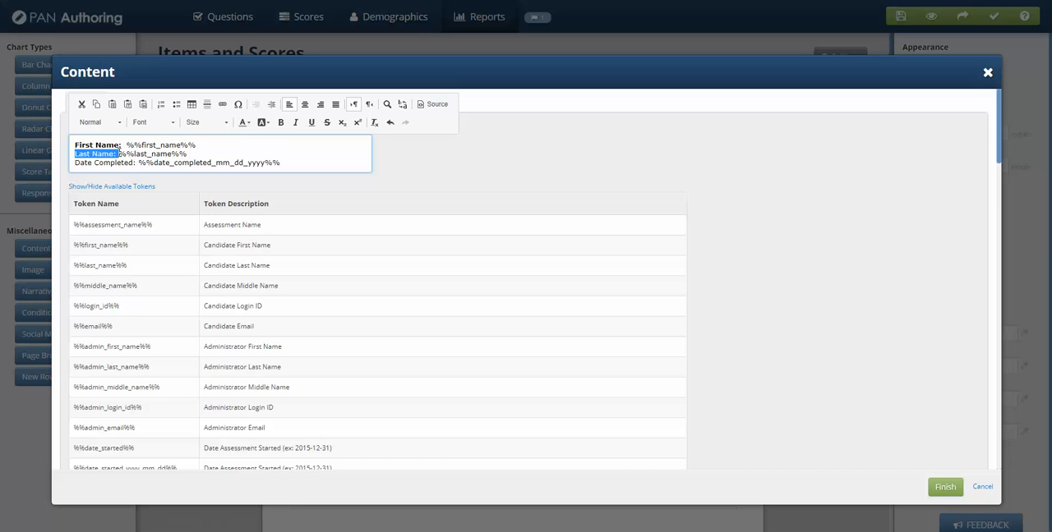
click(280, 122)
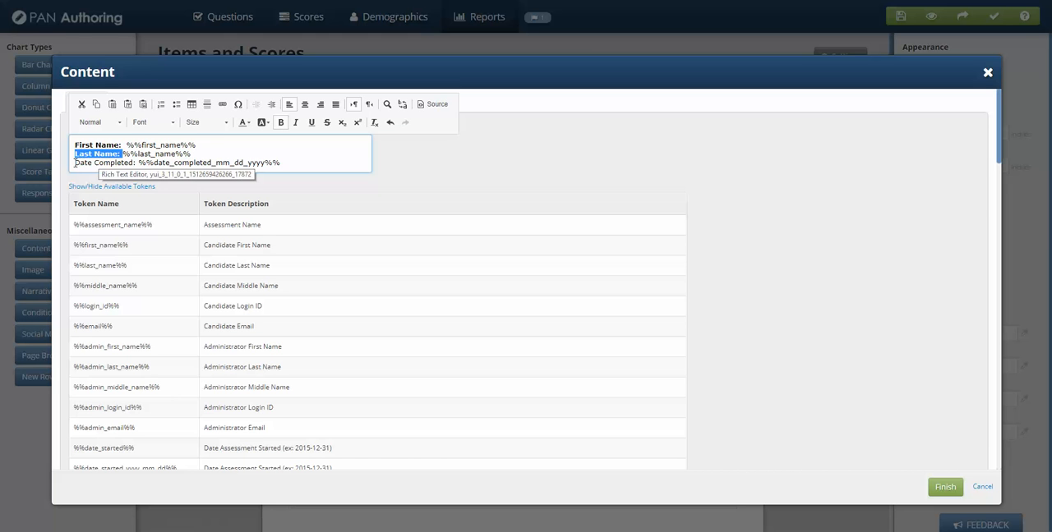
drag(74, 162, 134, 164)
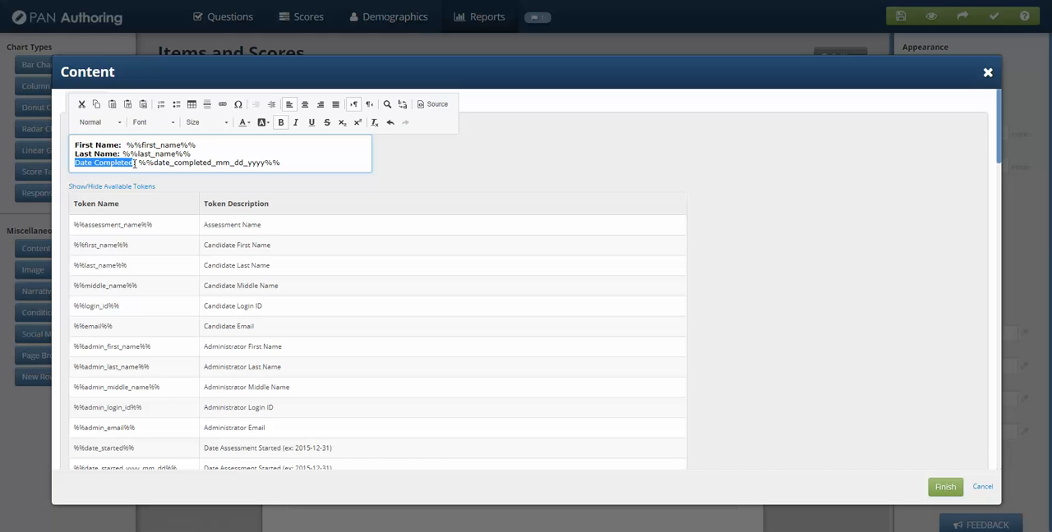
click(280, 122)
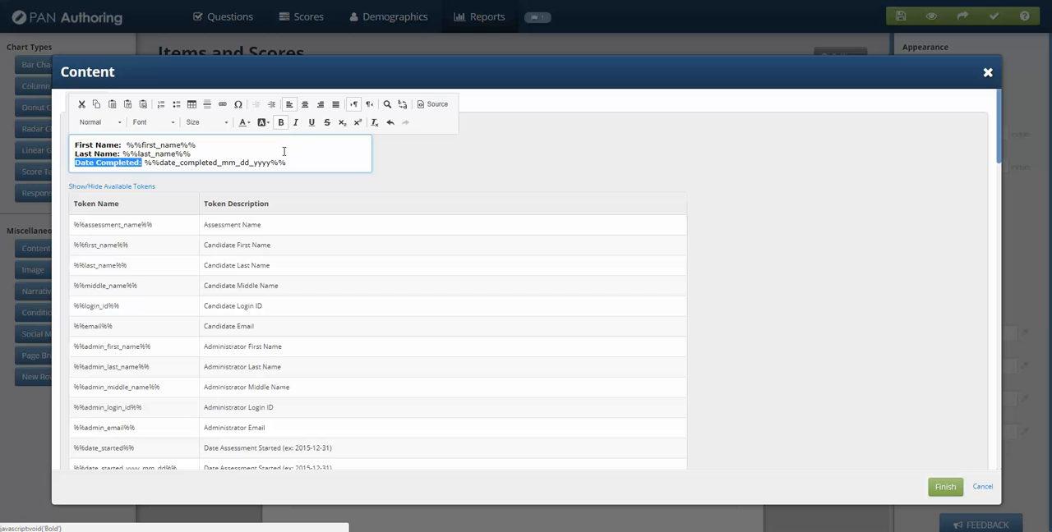
Step: Format all three content lines in Century Gothic at 18px and finish the content block
drag(295, 162, 22, 148)
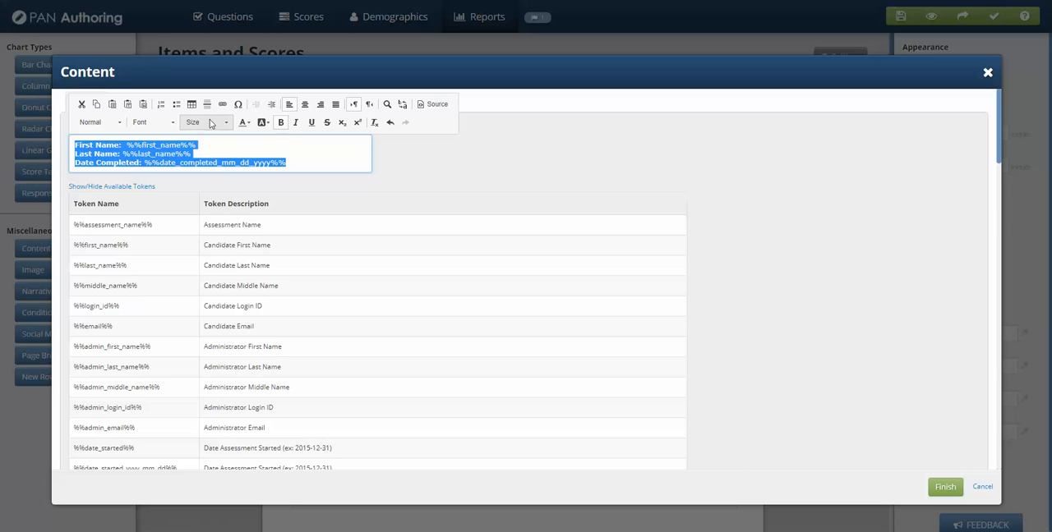
click(173, 123)
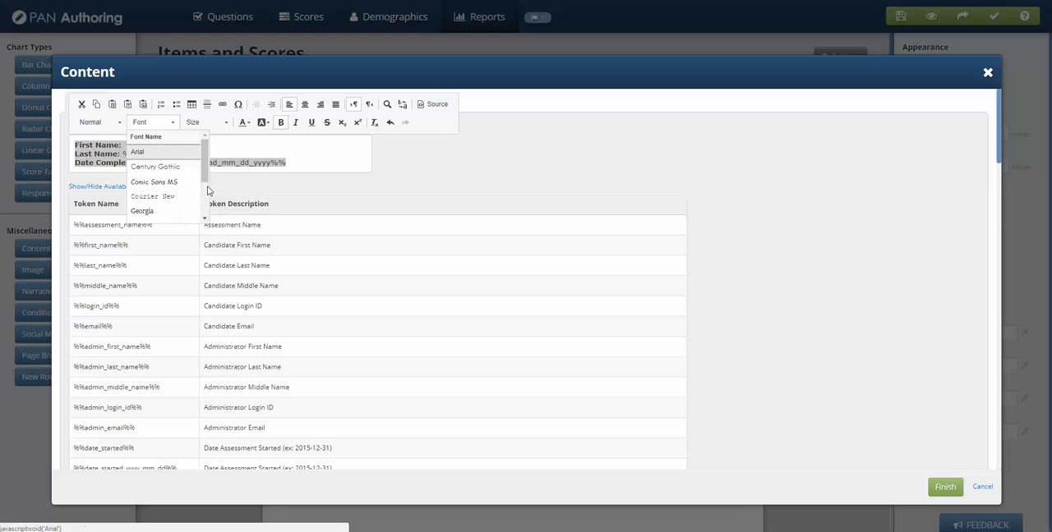
drag(204, 180, 204, 152)
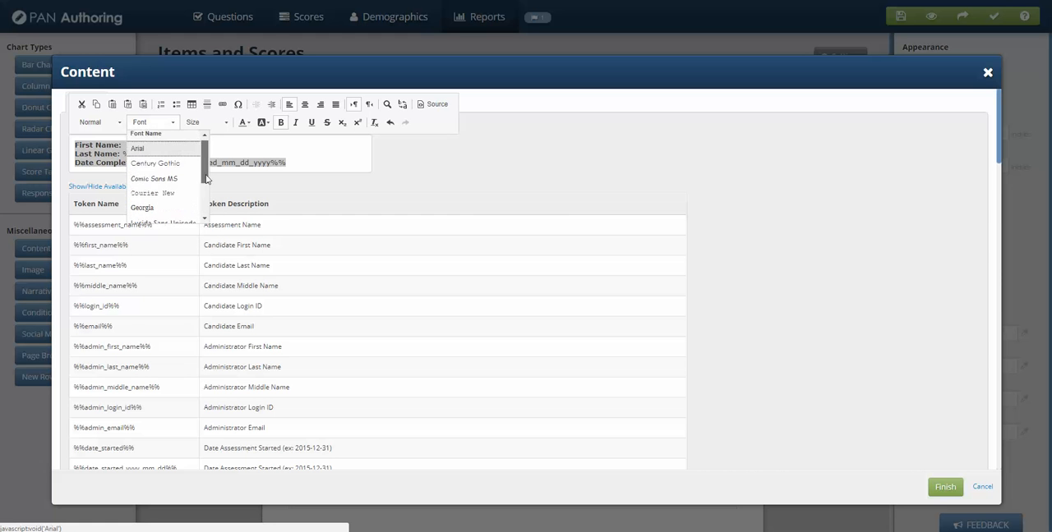
click(146, 166)
click(227, 122)
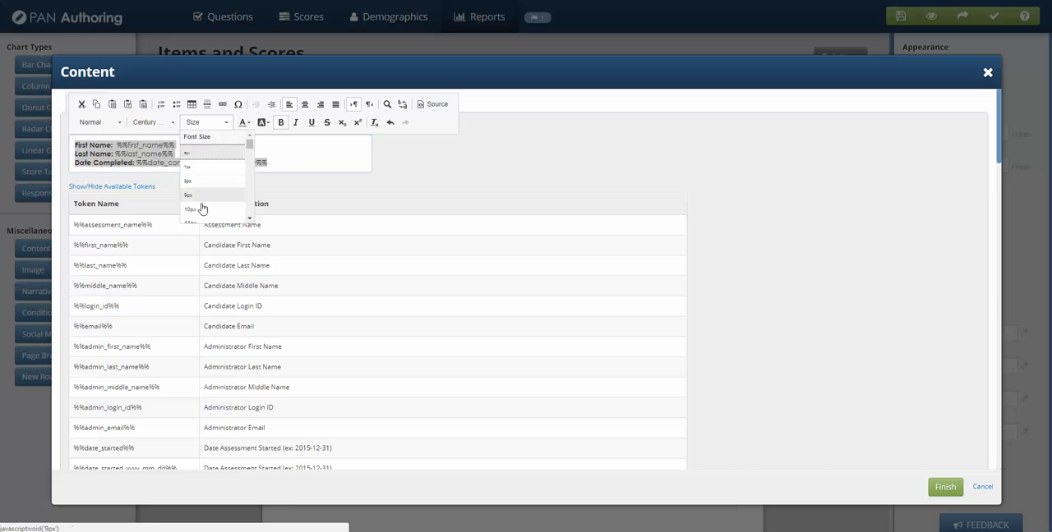
scroll(230, 197, down, 3)
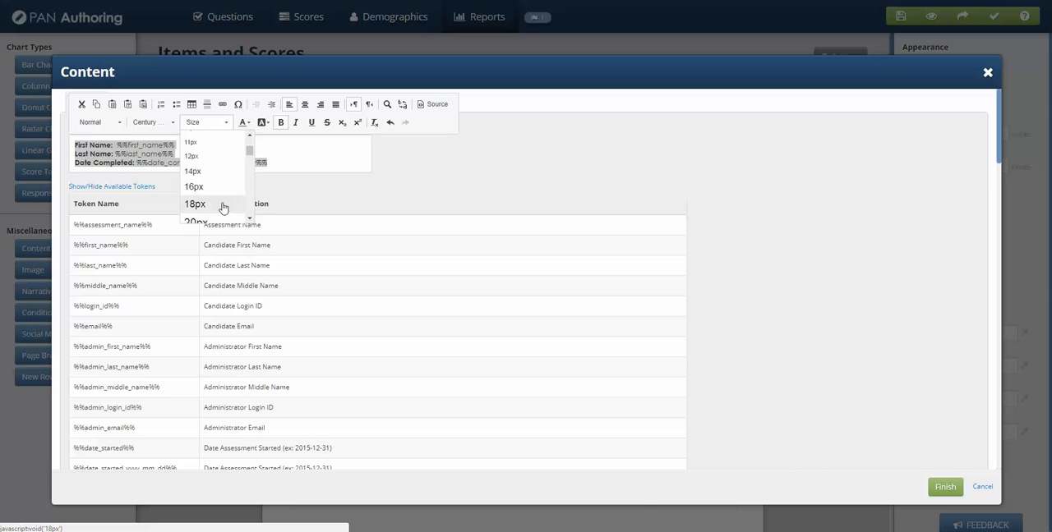
click(218, 206)
click(947, 489)
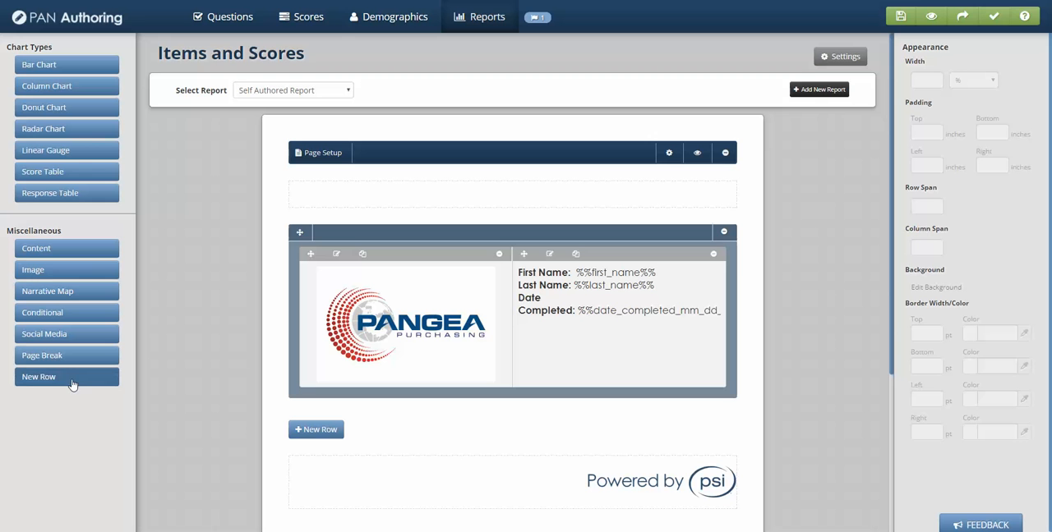
Step: Add a new row to the report and move the candidate details content block from beside the logo into it
click(327, 430)
scroll(585, 386, down, 1)
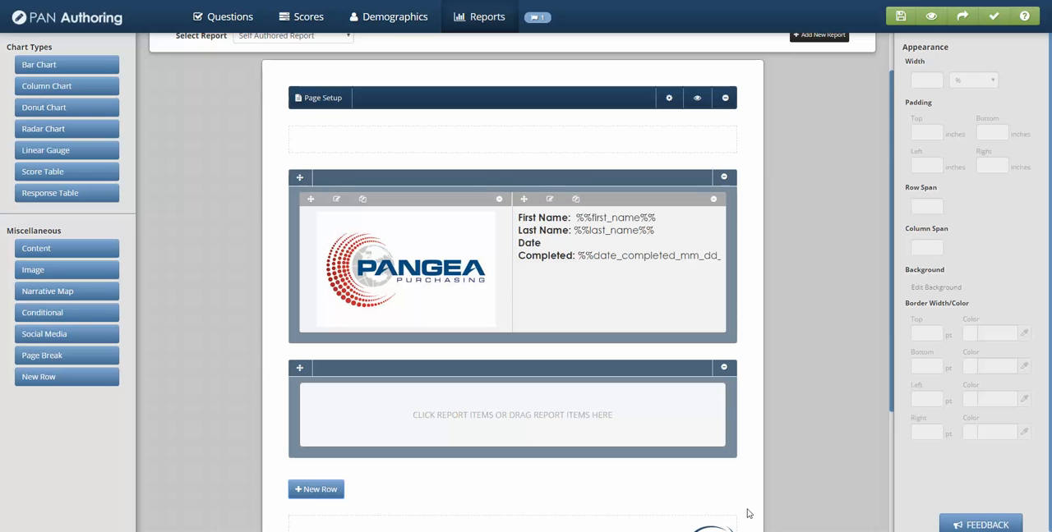
drag(524, 200, 469, 444)
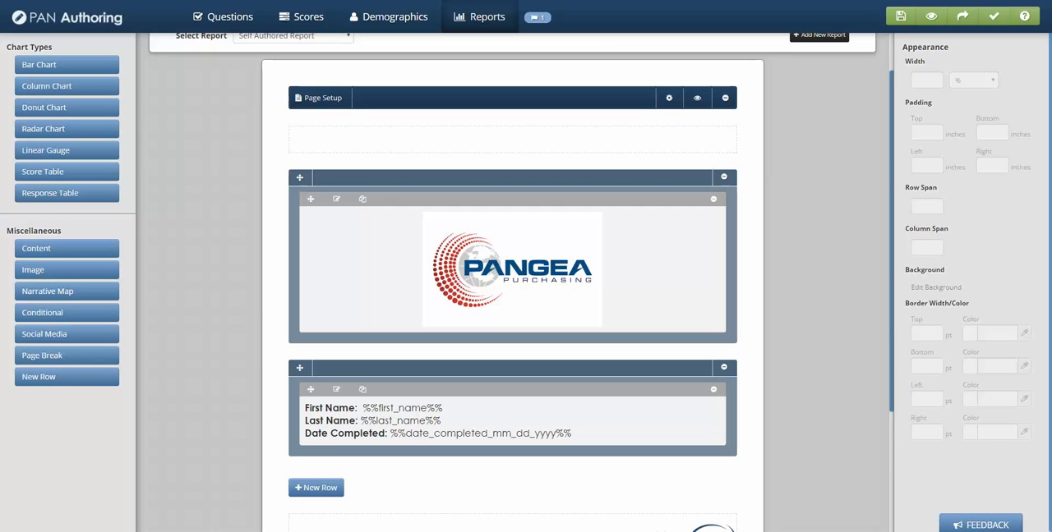
Step: Preview the report using randomly generated sample scores, and close the preview dialog
click(692, 98)
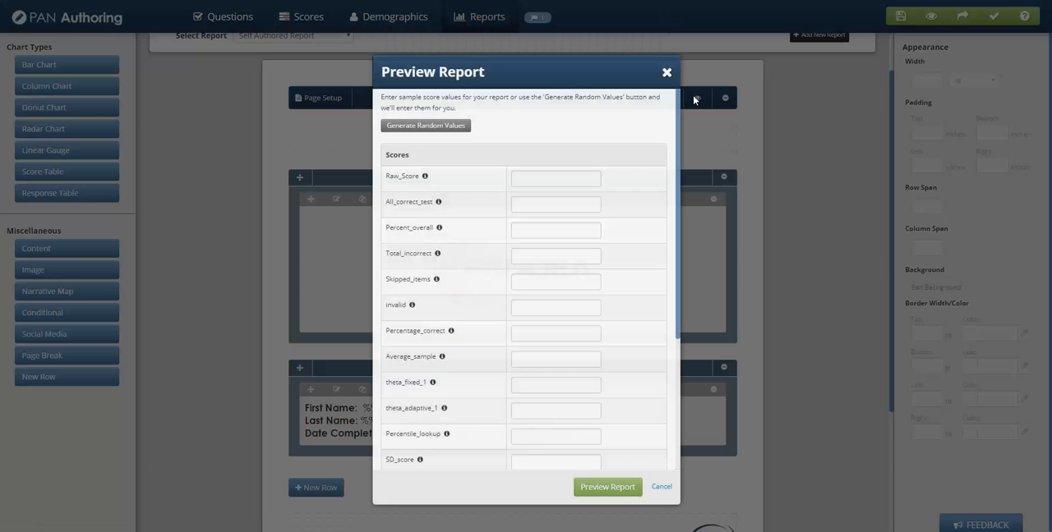
click(405, 129)
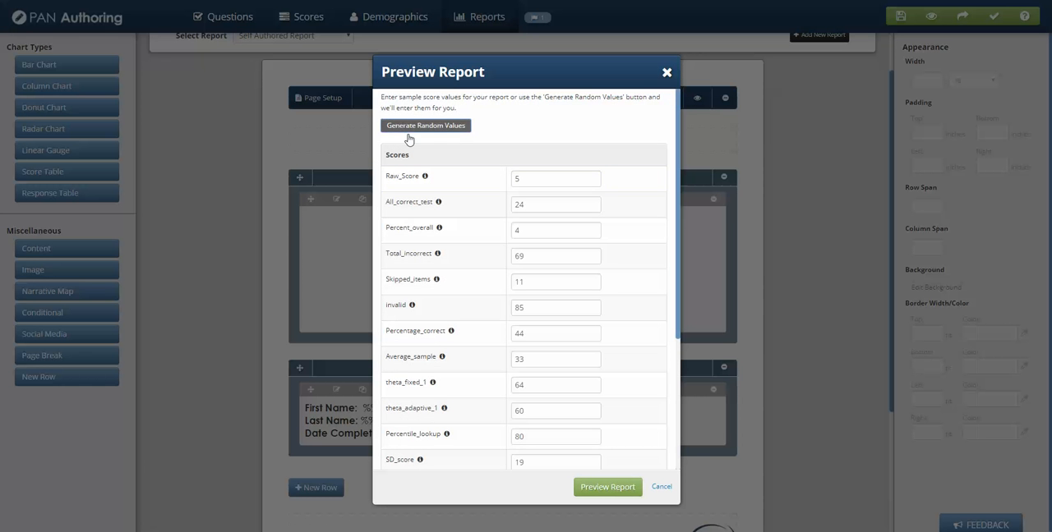
click(608, 488)
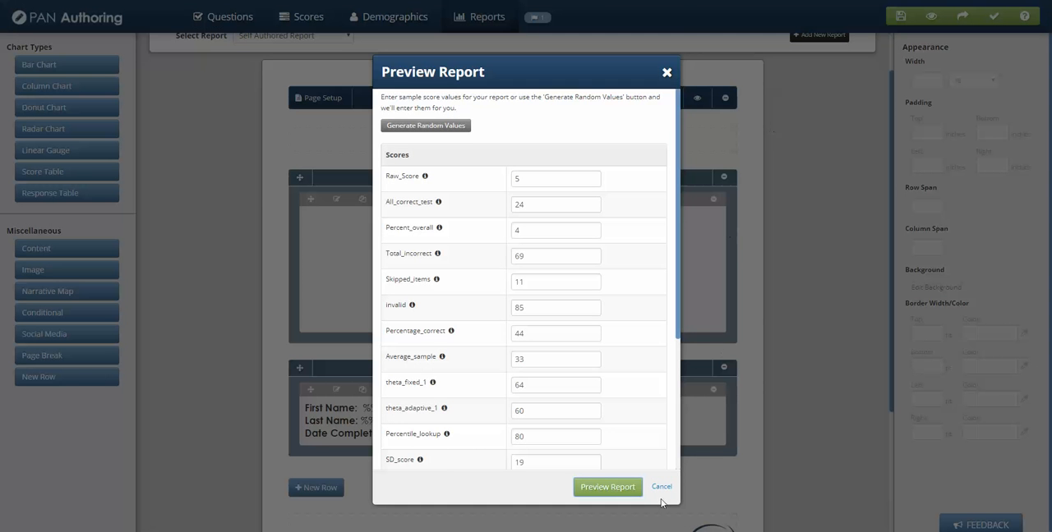
click(661, 486)
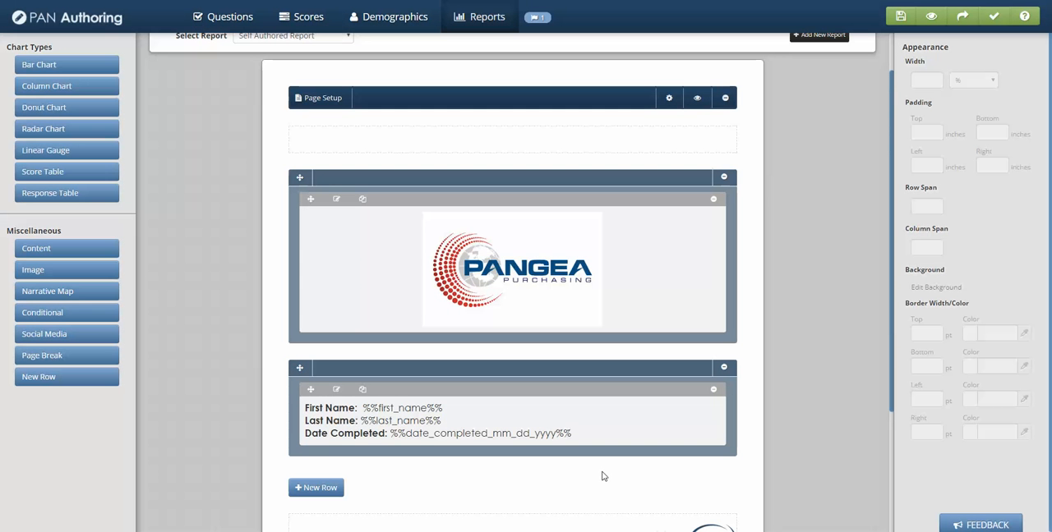
Step: Move the candidate details content block back into the logo's row, placing it before the logo
drag(311, 390, 407, 290)
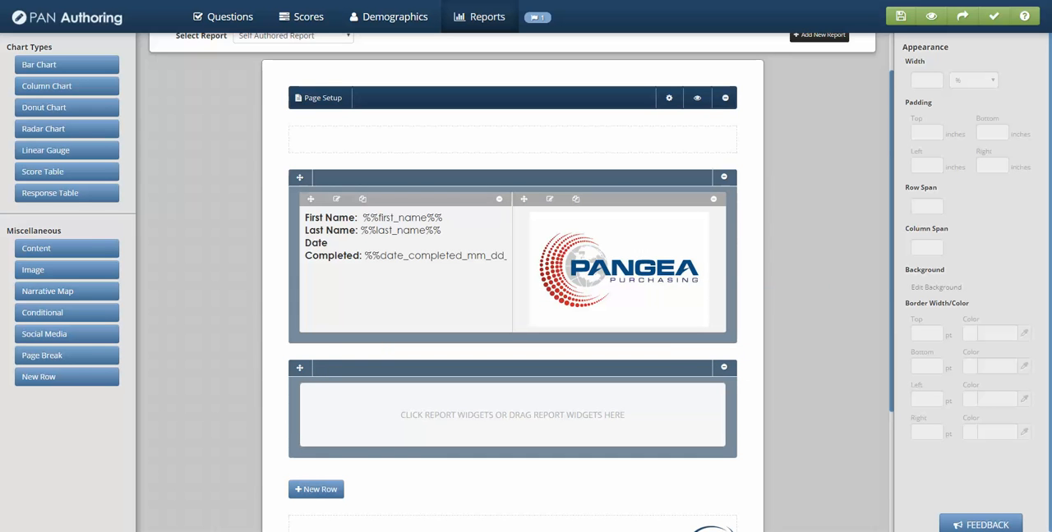
Step: Delete the empty row below the logo's row and preview the report with randomly generated sample scores
click(724, 367)
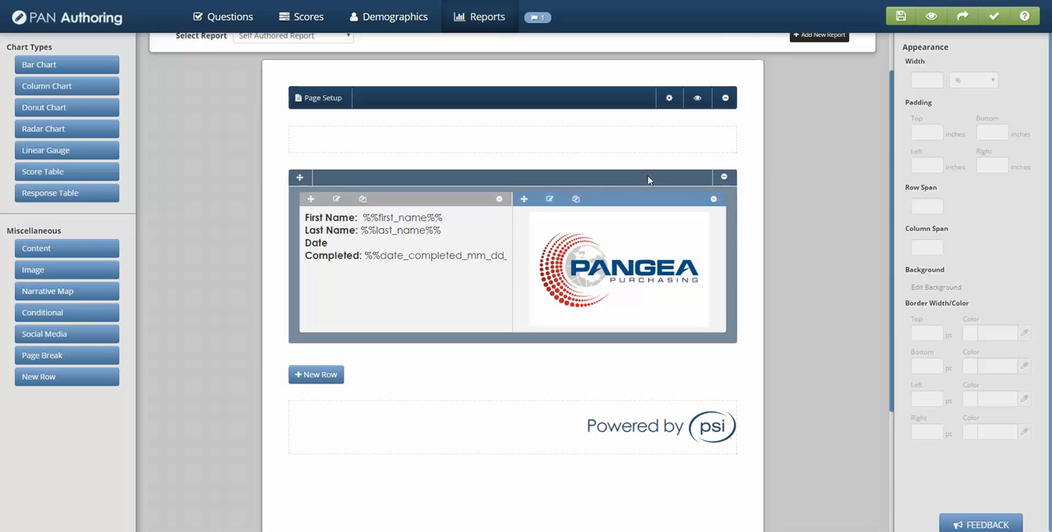
click(697, 99)
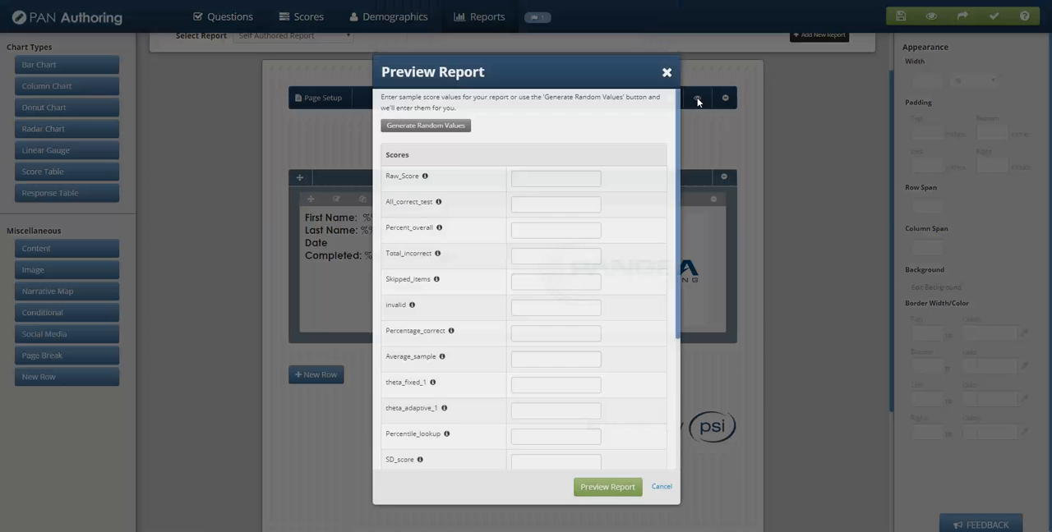
click(425, 125)
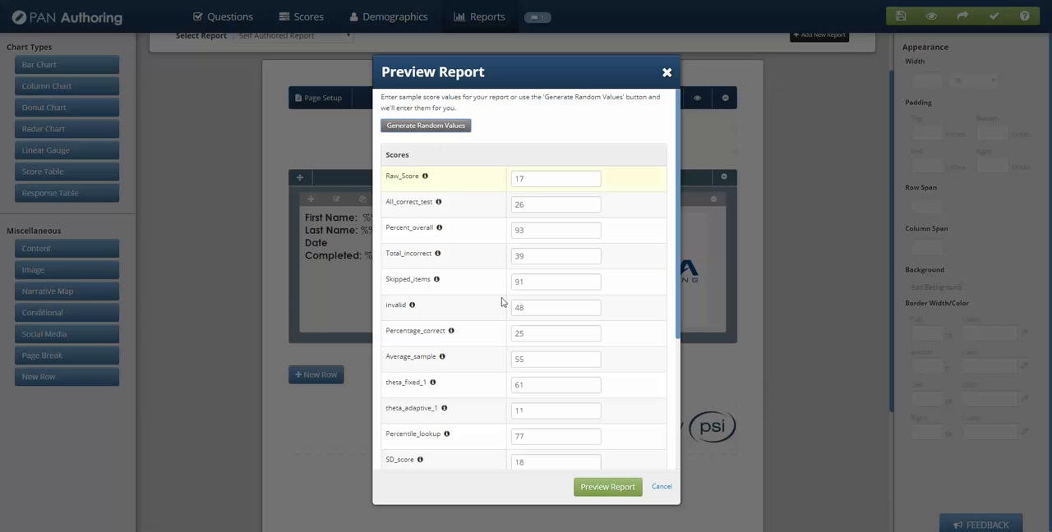
click(590, 486)
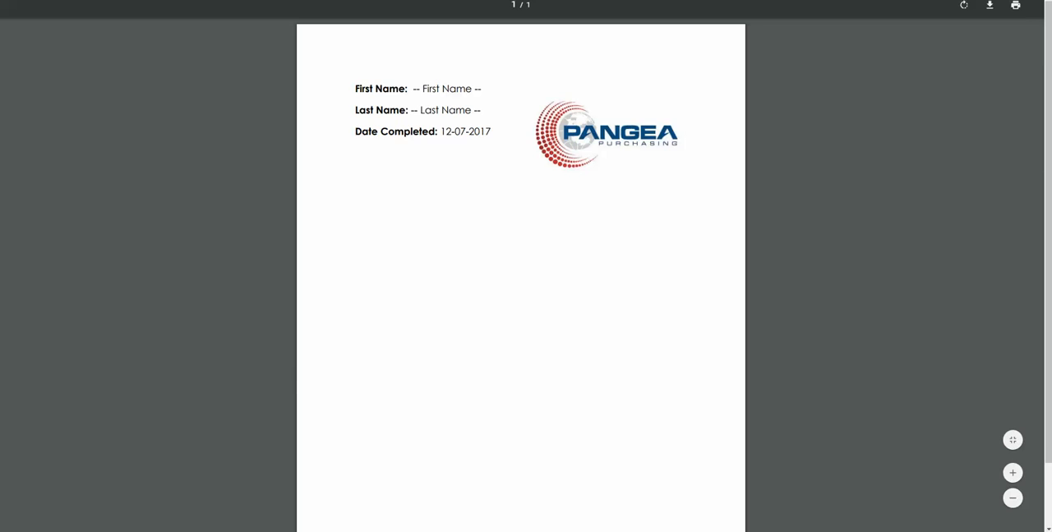
key(ctrl+w)
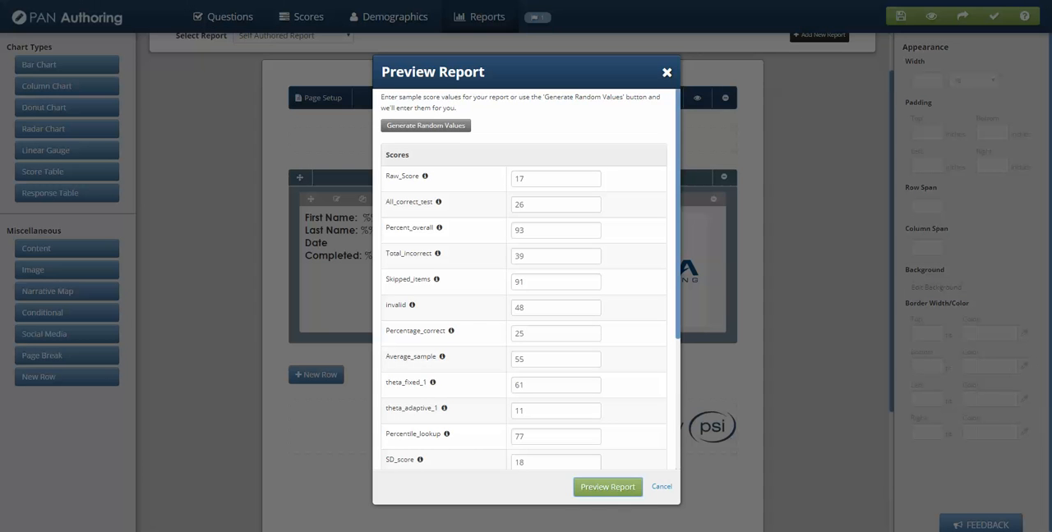
click(668, 73)
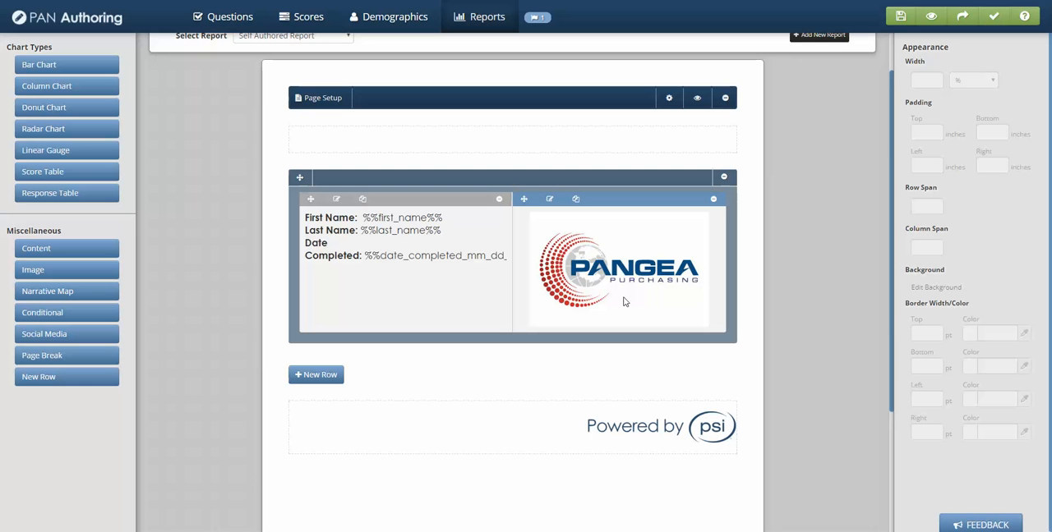
Step: Move the logo before the candidate details block and preview the rearranged report with random sample scores
drag(524, 199, 319, 227)
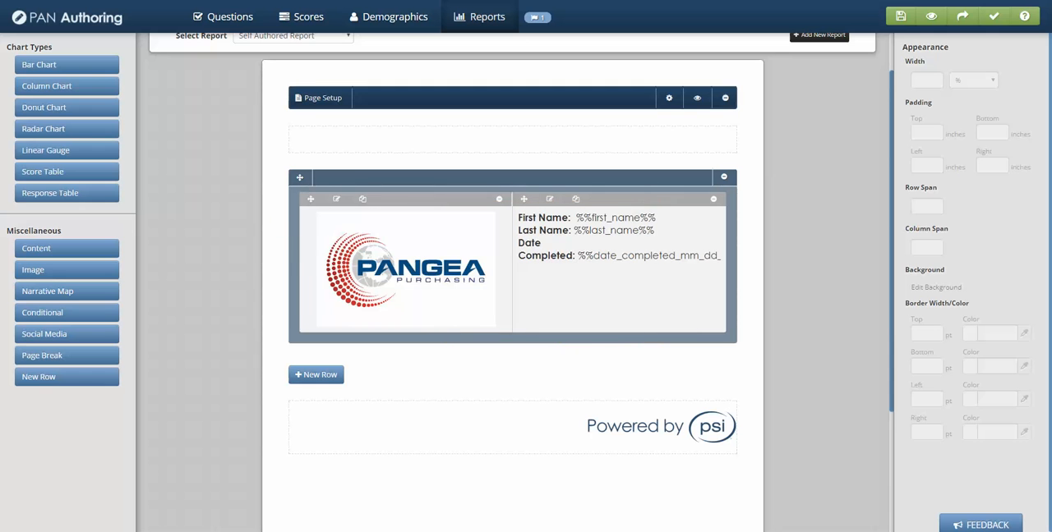
click(698, 100)
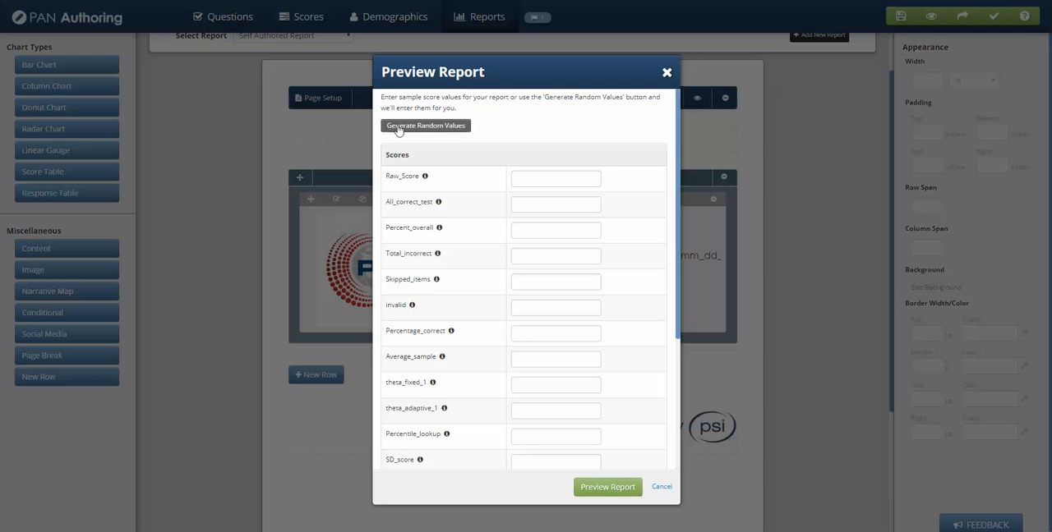
click(403, 128)
click(609, 489)
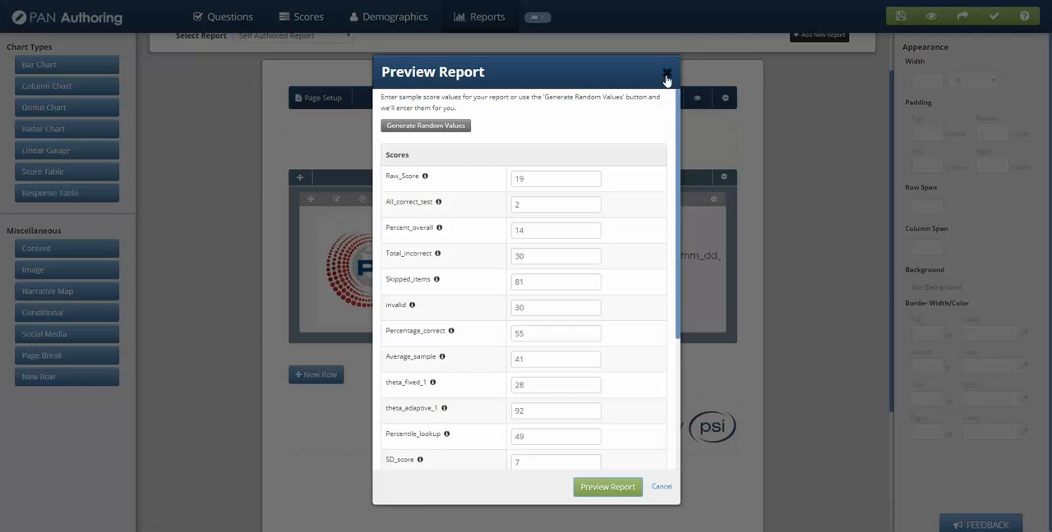
click(665, 74)
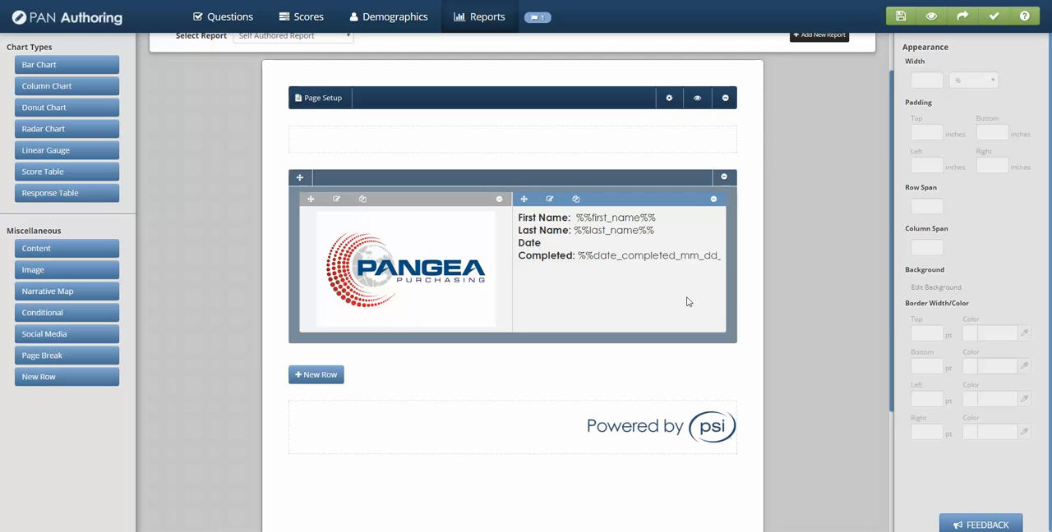
Step: Insert a 3-row, 2-column table headed Values and Names in a content block within a new report row
click(320, 377)
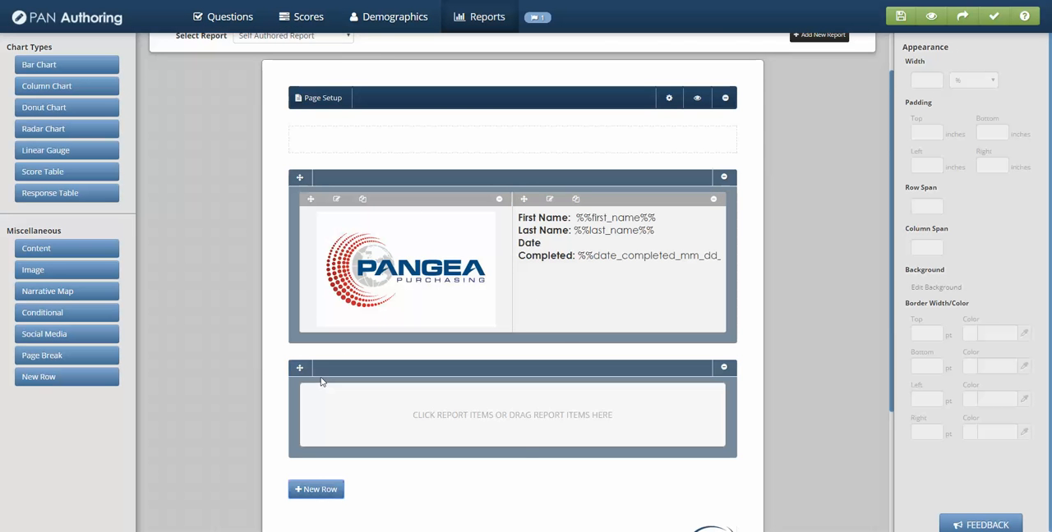
click(37, 254)
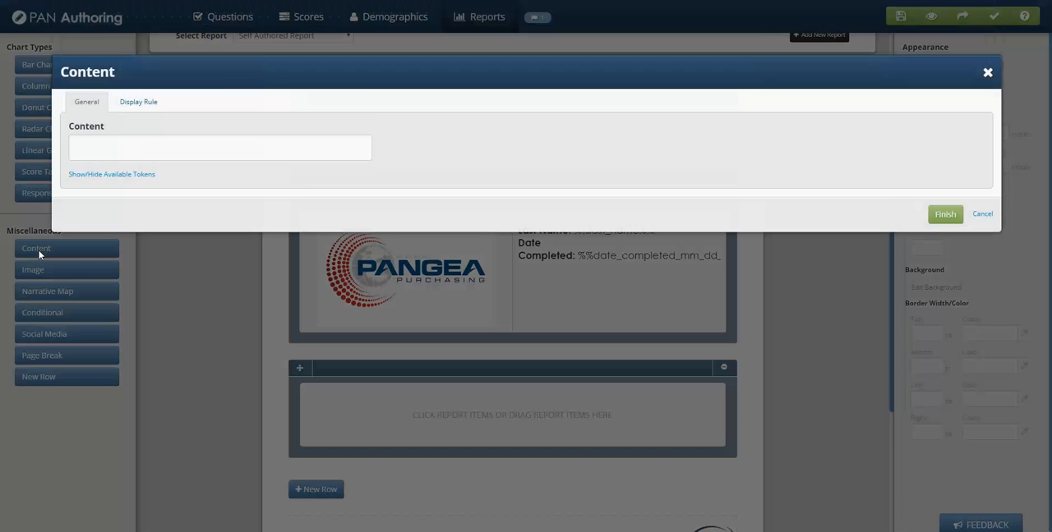
click(149, 144)
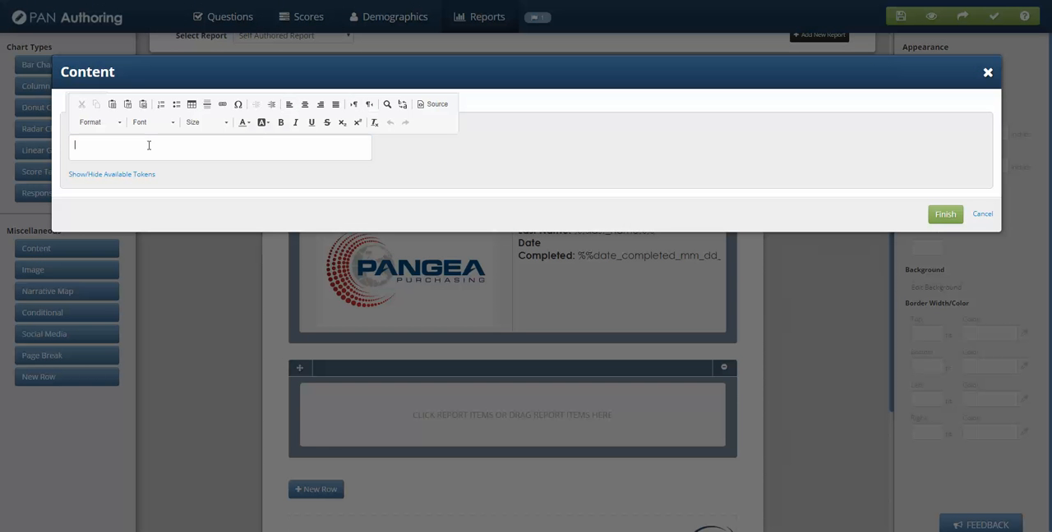
click(192, 109)
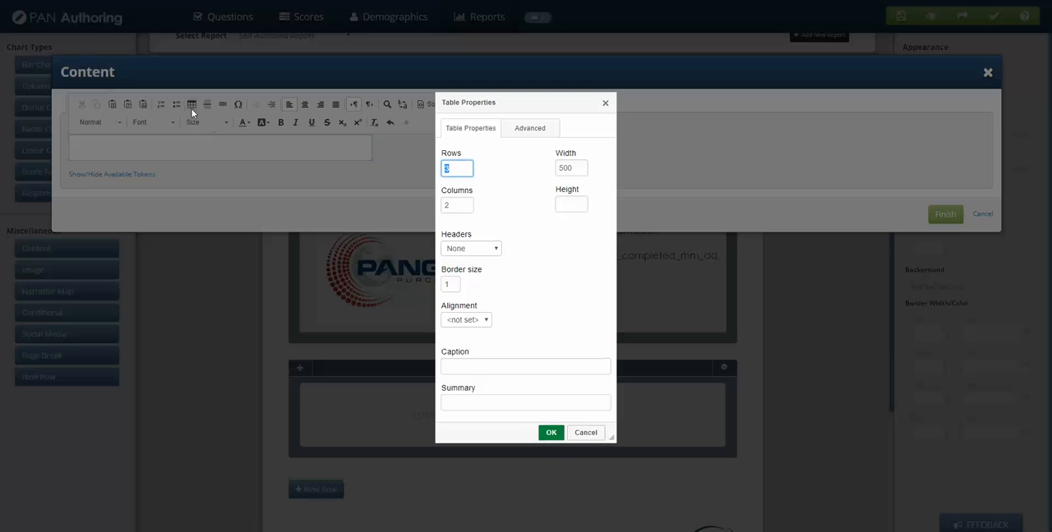
click(551, 433)
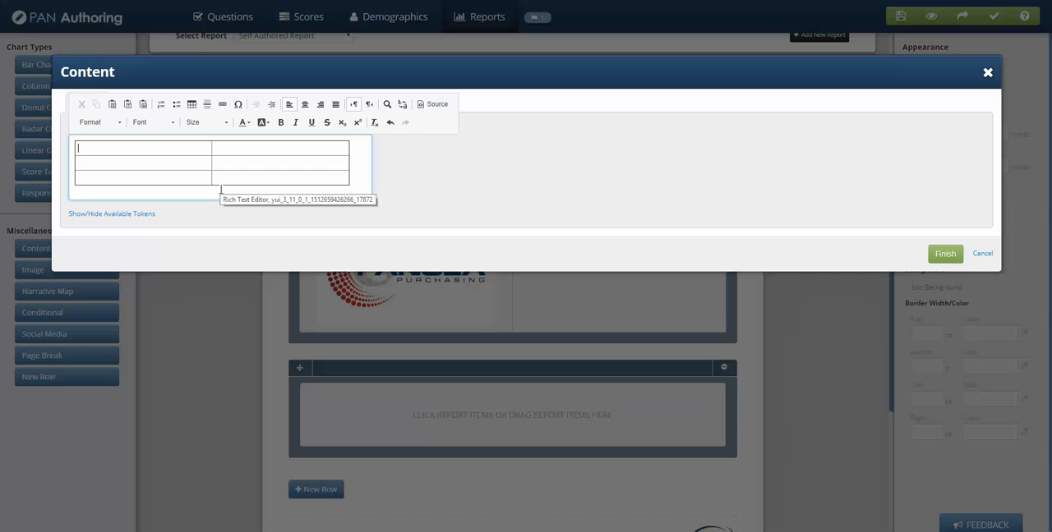
text(Val)
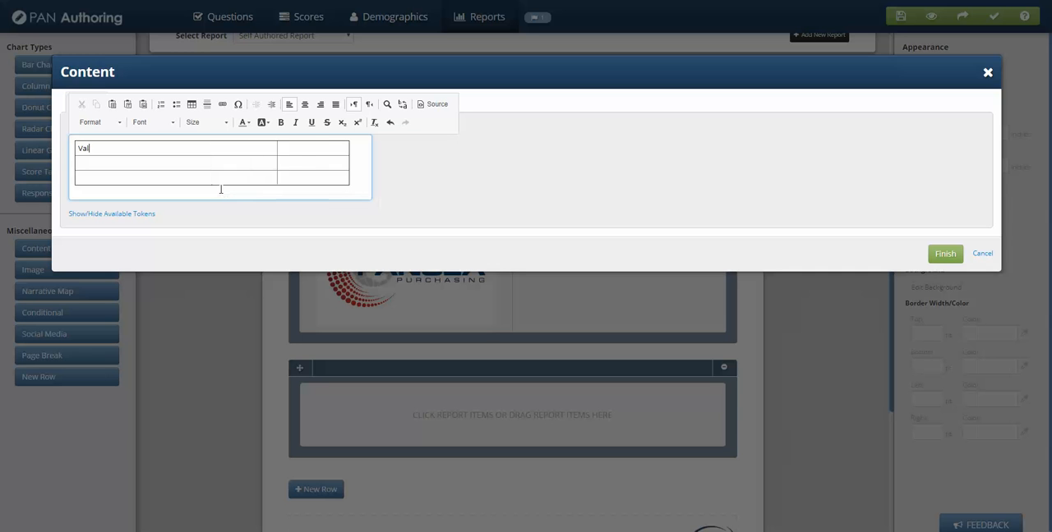
text(ues	Names)
Step: Show the available tokens and copy the %%Percentage_correct%% token
click(111, 216)
scroll(172, 340, down, 5)
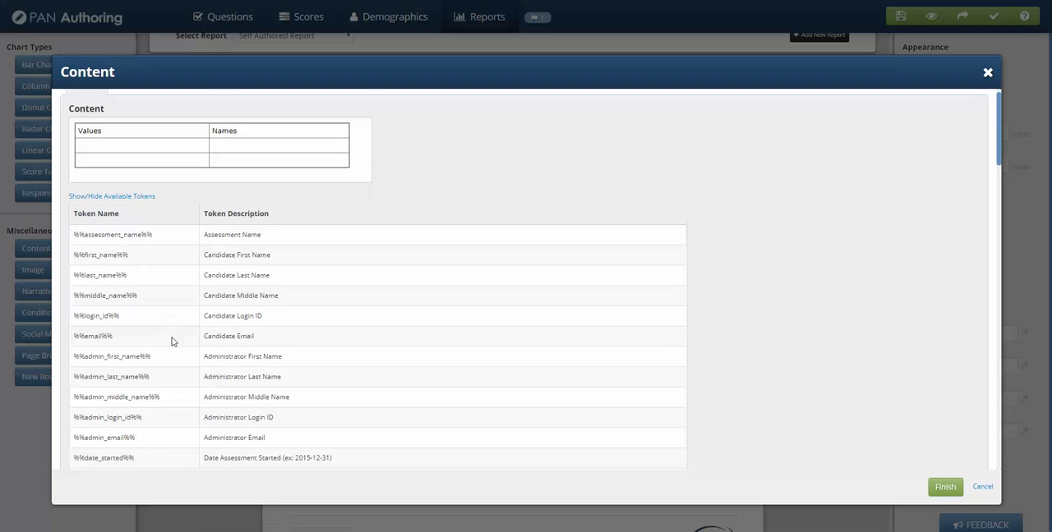
scroll(189, 371, down, 3)
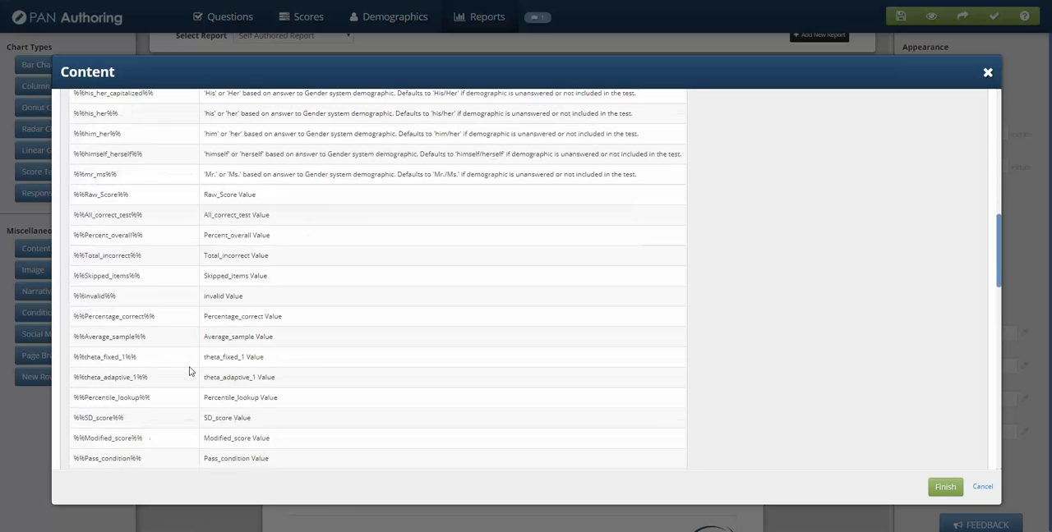
drag(155, 309, 72, 309)
key(ctrl+c)
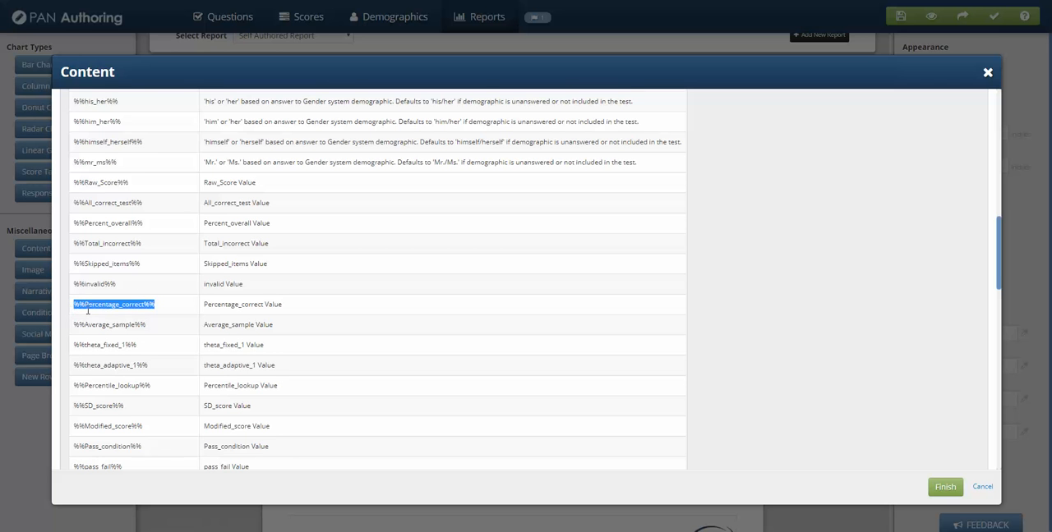
Step: Fill the table's second row with the label Percentage Correct and the %%Percentage_correct%% token beside it
scroll(87, 310, up, 10)
click(102, 161)
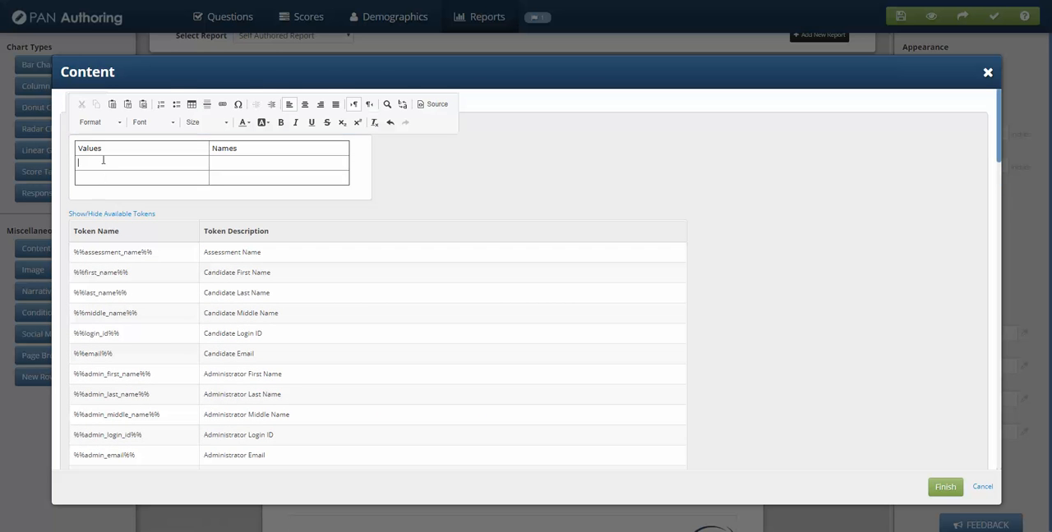
text(Perc)
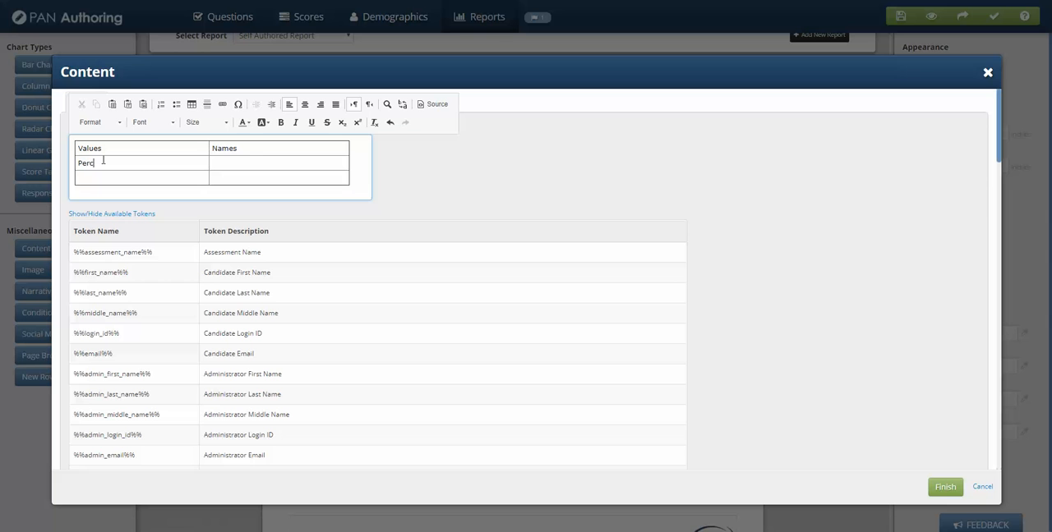
text(entage Corre)
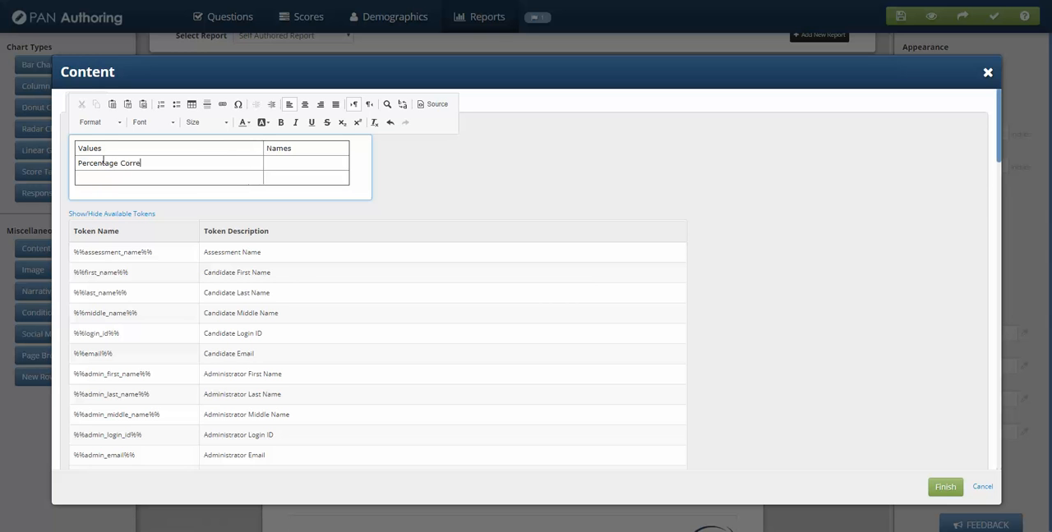
text(ct)
key(Tab)
key(ctrl+v)
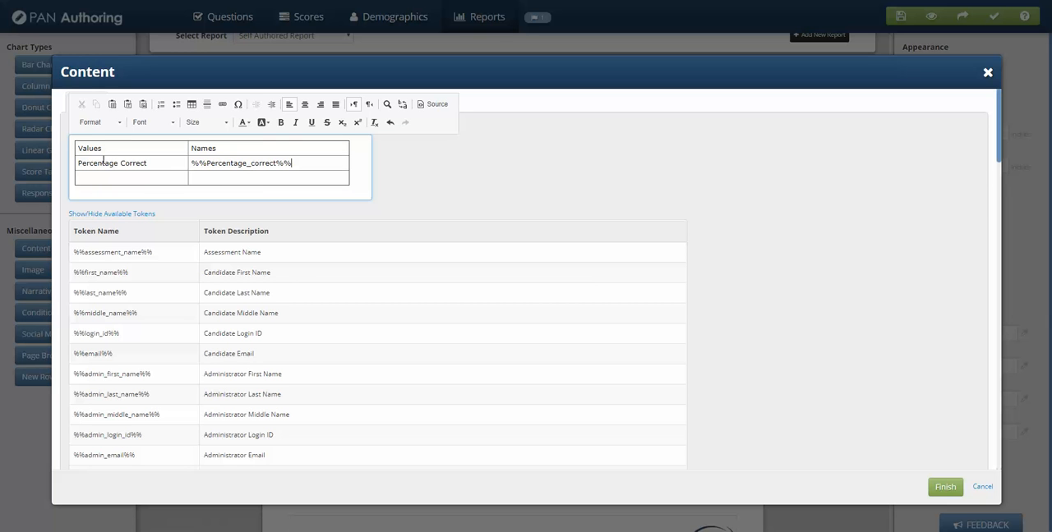
Step: Change the table's column headings to Name and Value and finish the content block
drag(219, 149, 182, 150)
click(195, 152)
drag(107, 149, 79, 148)
text(Name)
key(Tab)
text(Va)
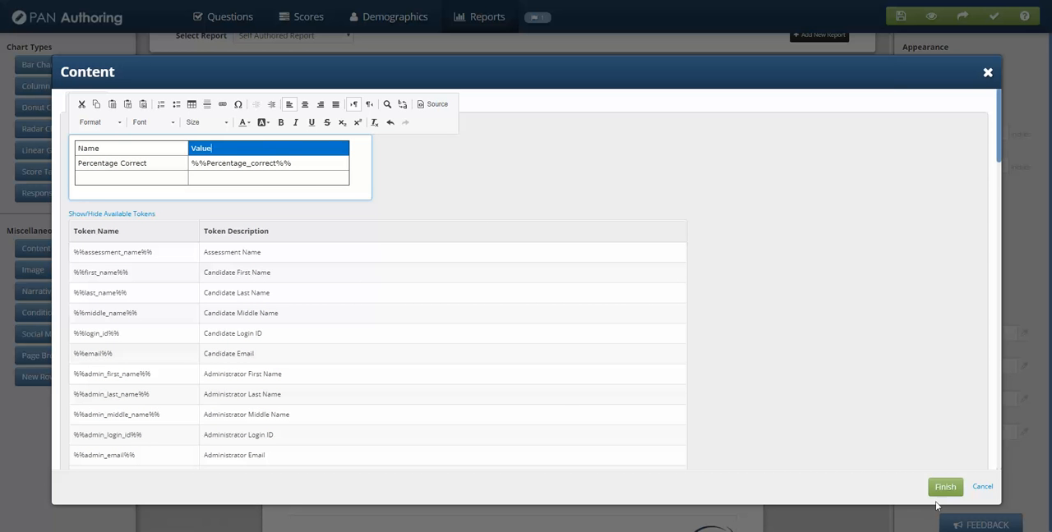
click(946, 488)
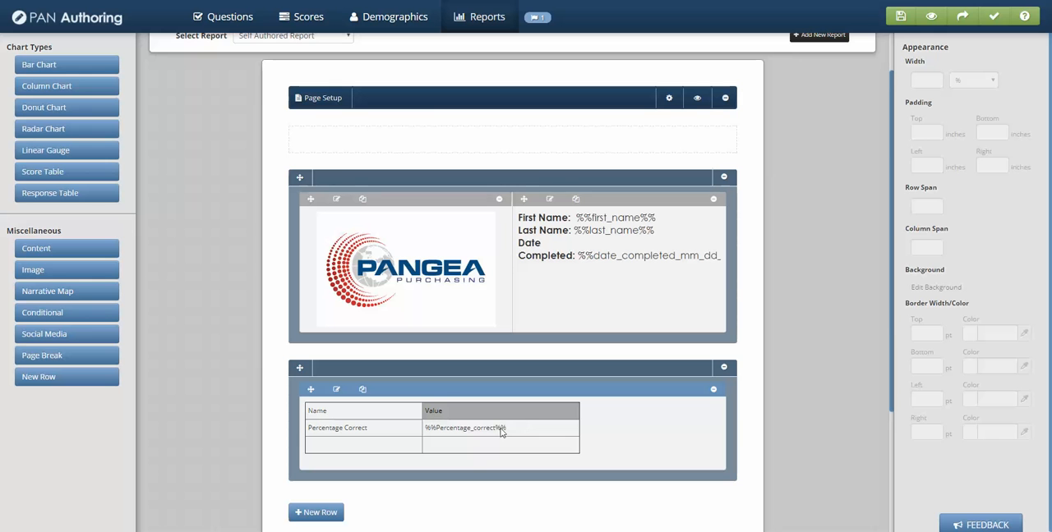
Step: Preview the report with its new score table using random sample scores, and close the preview dialog
click(395, 408)
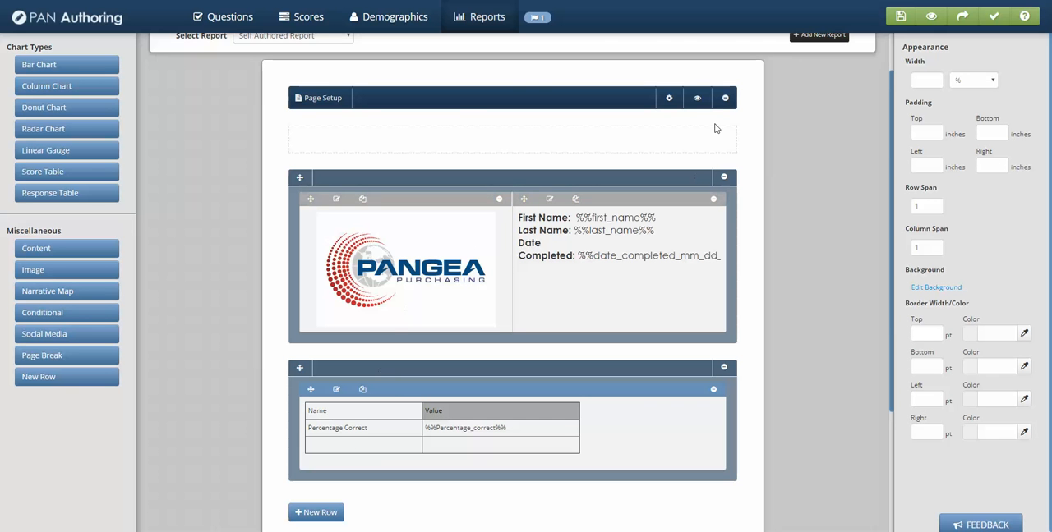
click(698, 98)
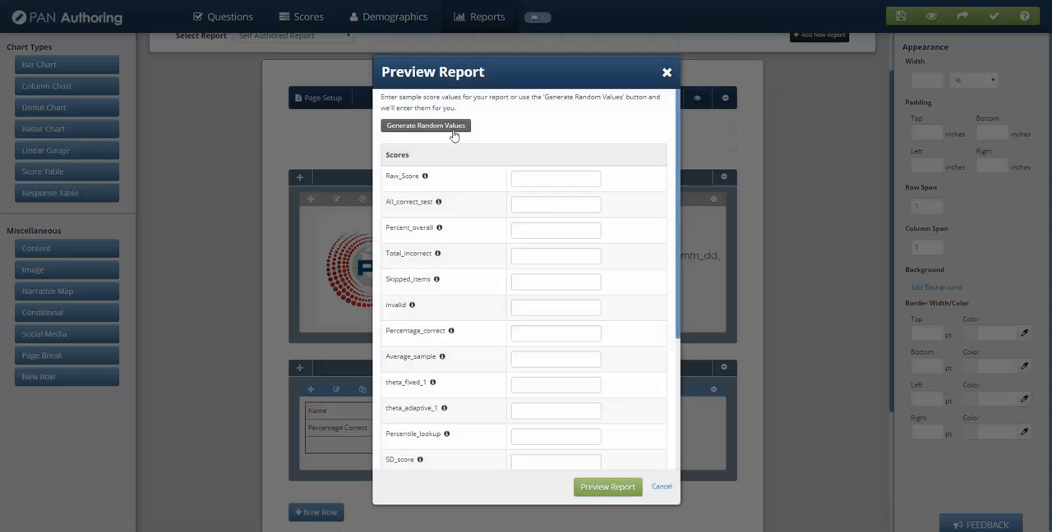
click(608, 487)
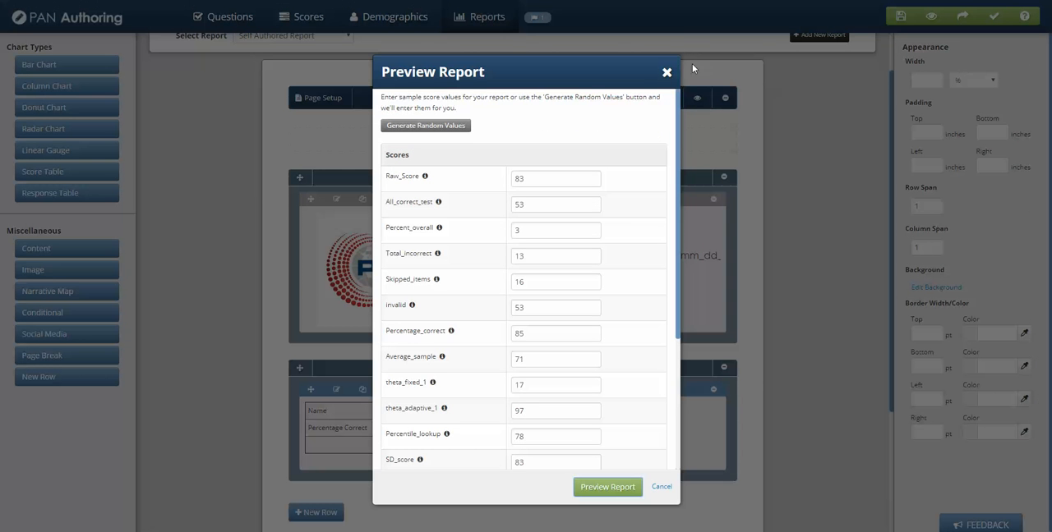
click(666, 73)
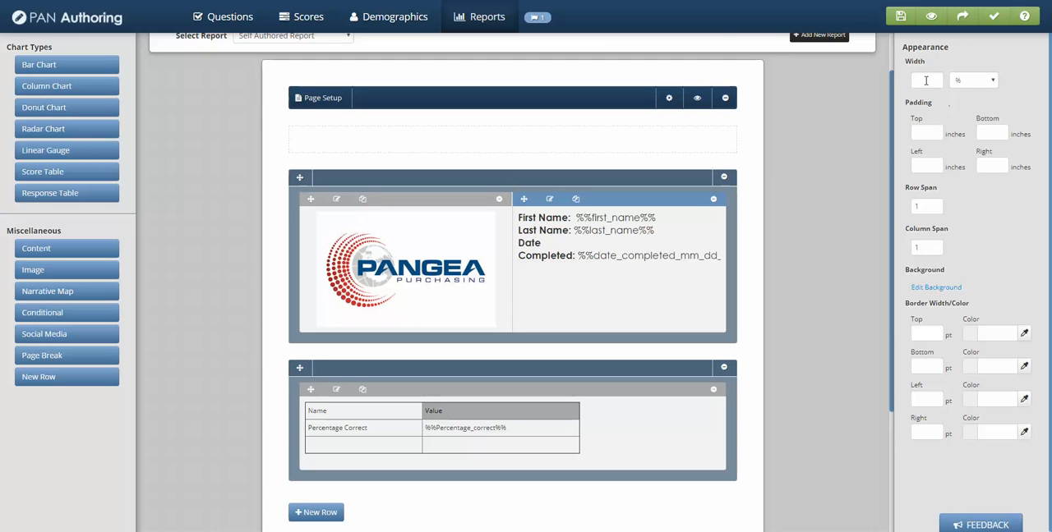
Step: Give the candidate details block a 1 pt top border in black, #000000
click(926, 80)
click(924, 136)
scroll(935, 331, down, 1)
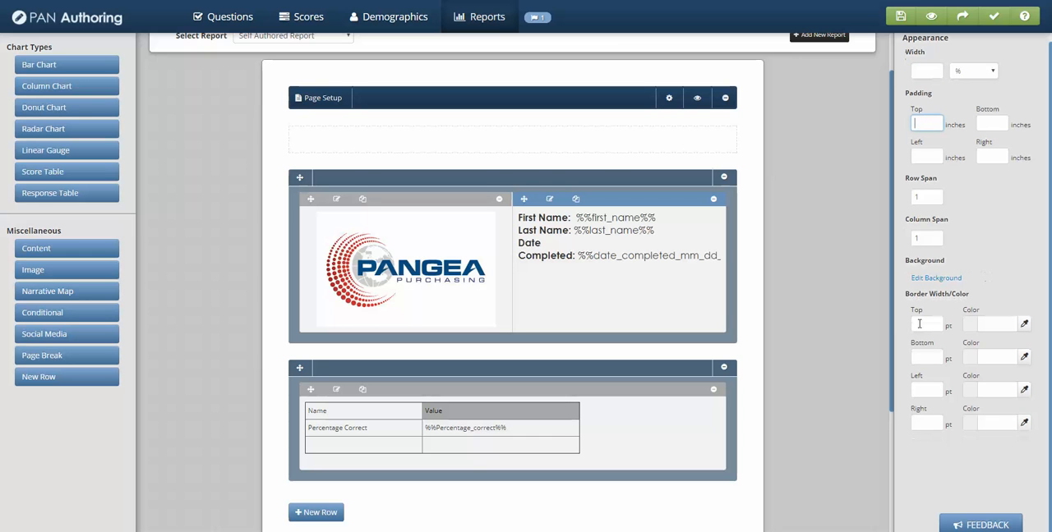
click(1024, 324)
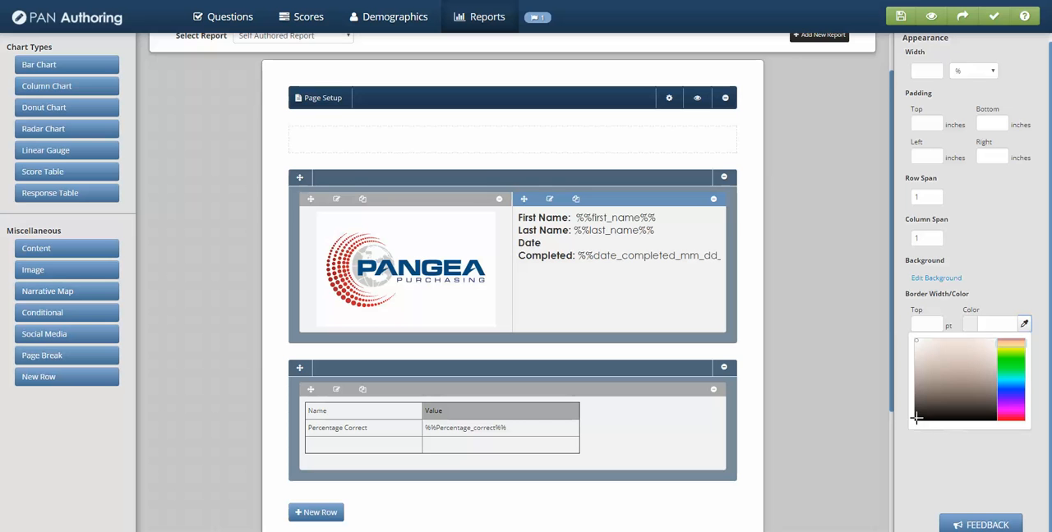
click(916, 419)
click(1022, 293)
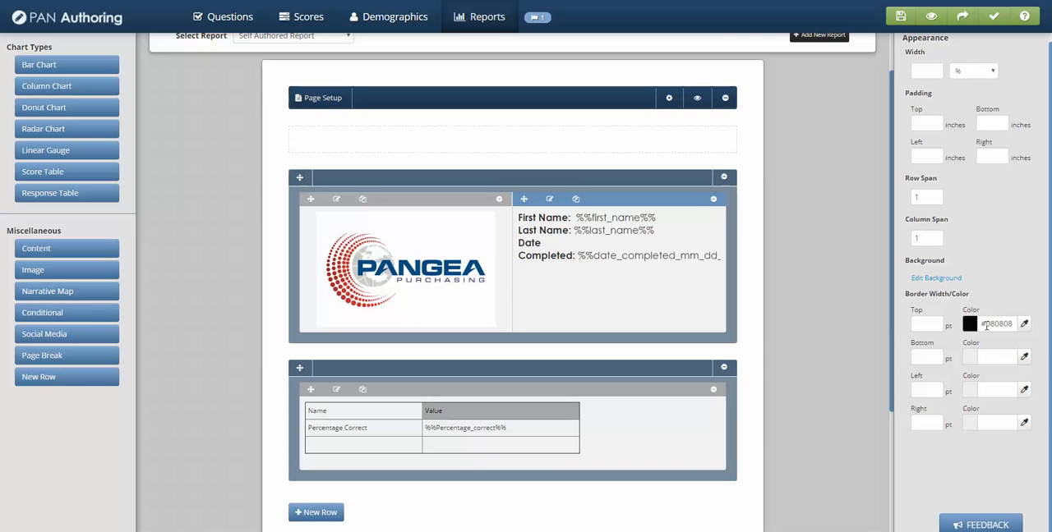
drag(990, 326, 1013, 326)
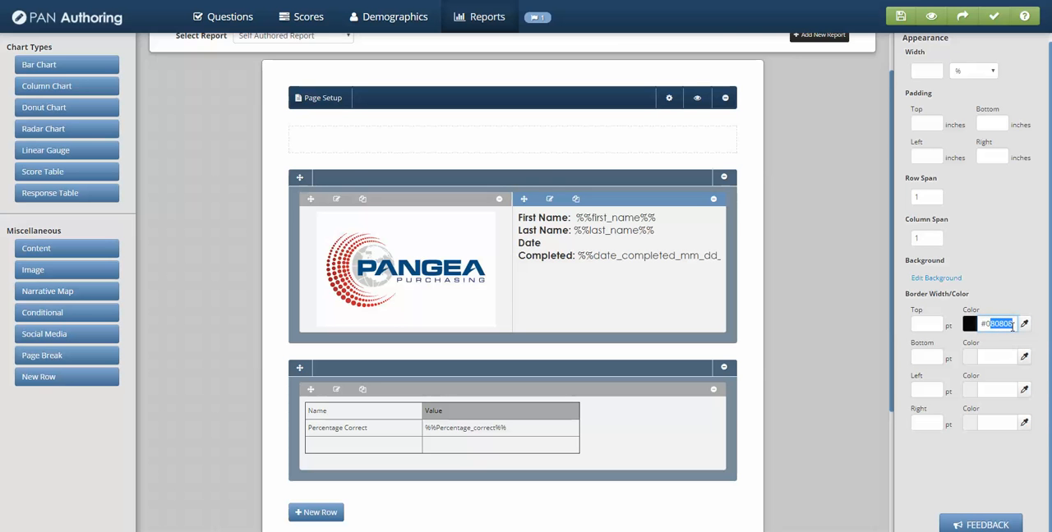
text(000000)
click(923, 326)
text(1)
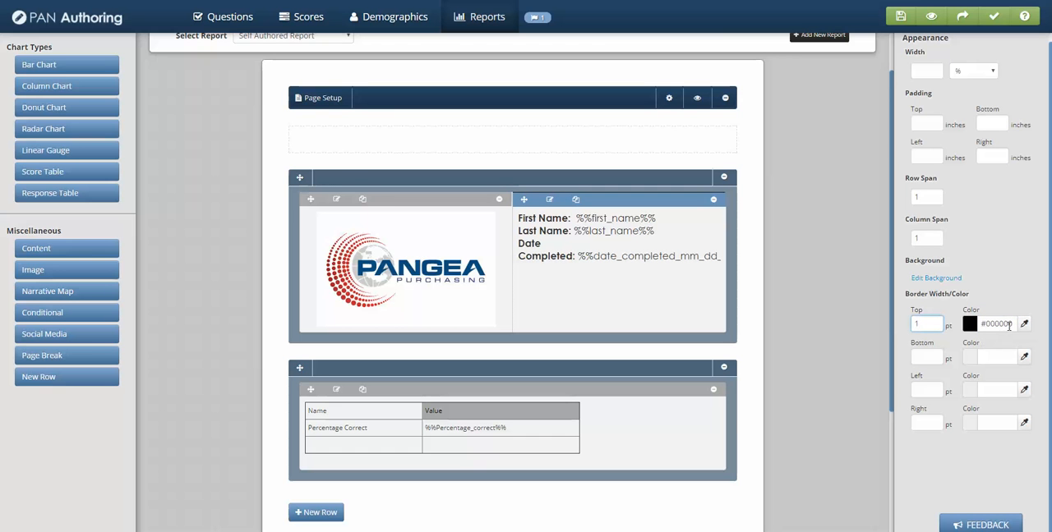
Step: Reuse the top border's black, #000000, for the bottom, left and right borders of the candidate details block
drag(1013, 324, 957, 326)
key(ctrl+c)
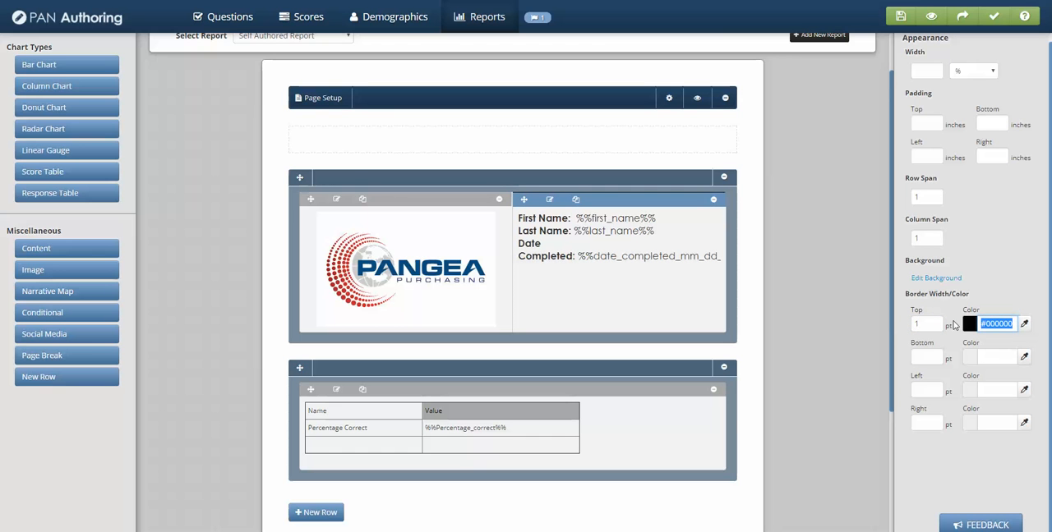
click(1006, 358)
key(ctrl+v)
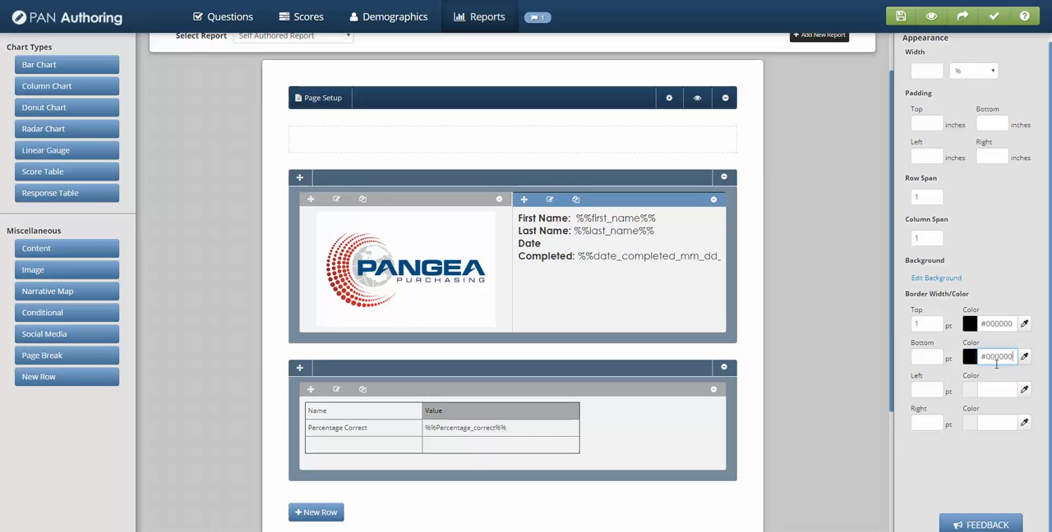
click(990, 390)
key(ctrl+v)
click(995, 422)
key(ctrl+v)
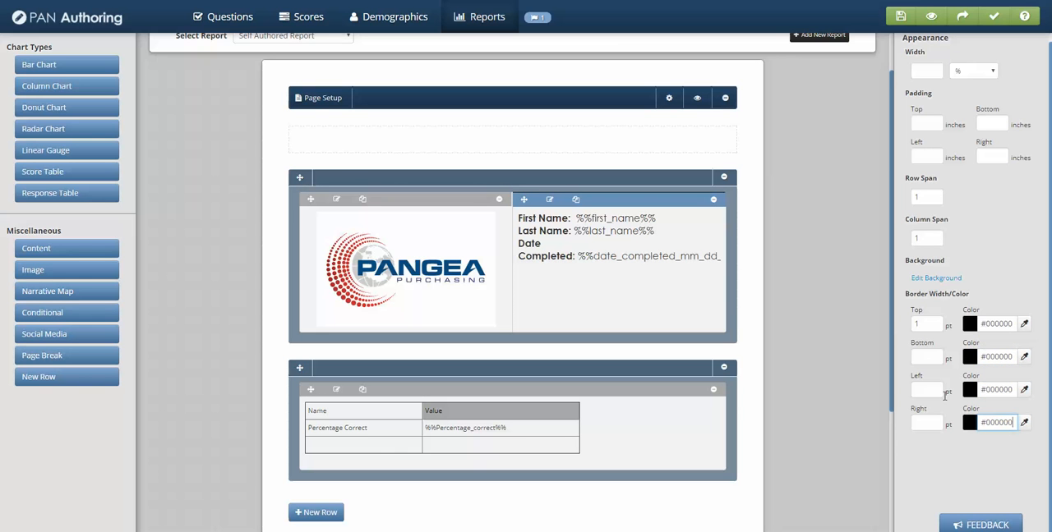
Step: Set the bottom, left and right border widths of the candidate details block to 1 pt each
click(927, 357)
text(1)
click(928, 390)
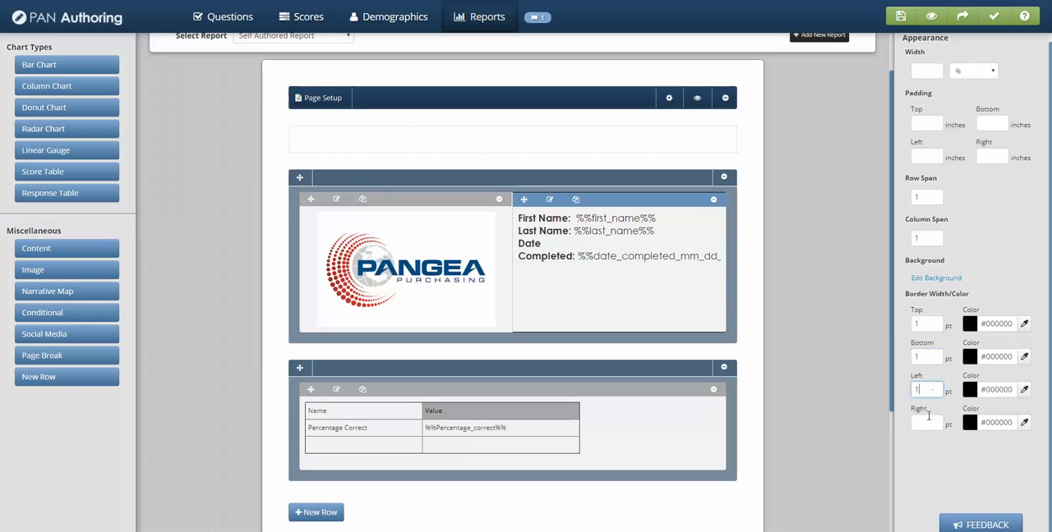
text(1)
click(928, 423)
text(1)
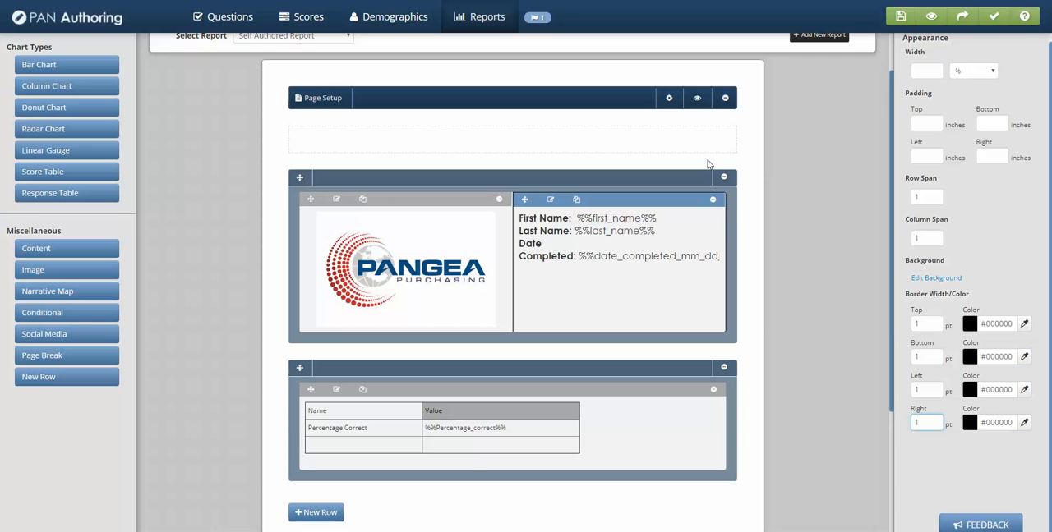
Step: Preview the report with the bordered candidate details block using randomly generated sample scores
click(697, 101)
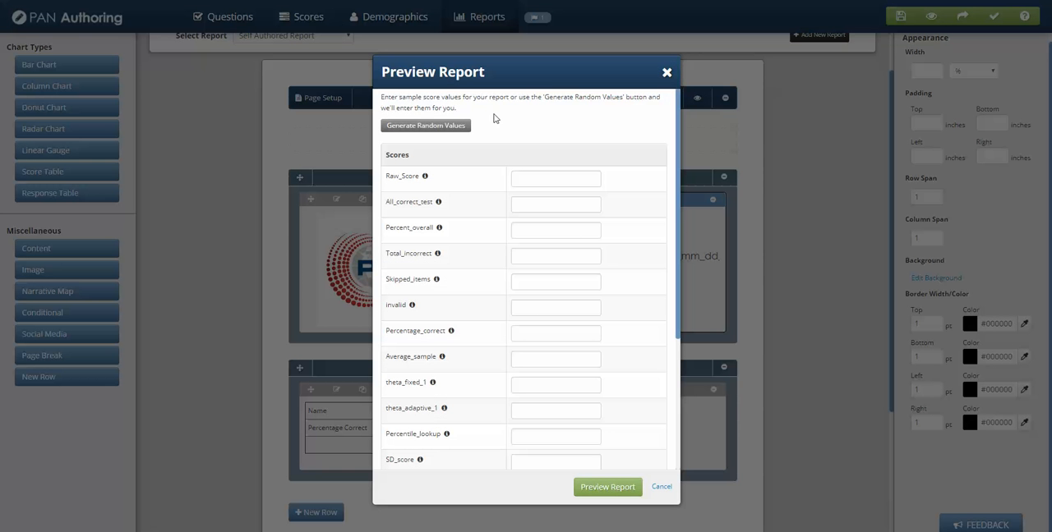
click(452, 127)
click(607, 487)
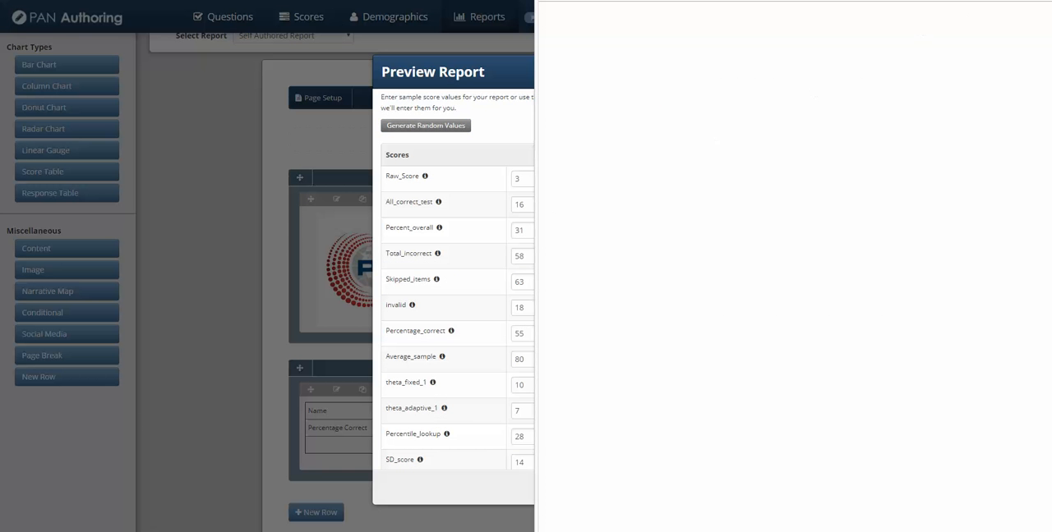